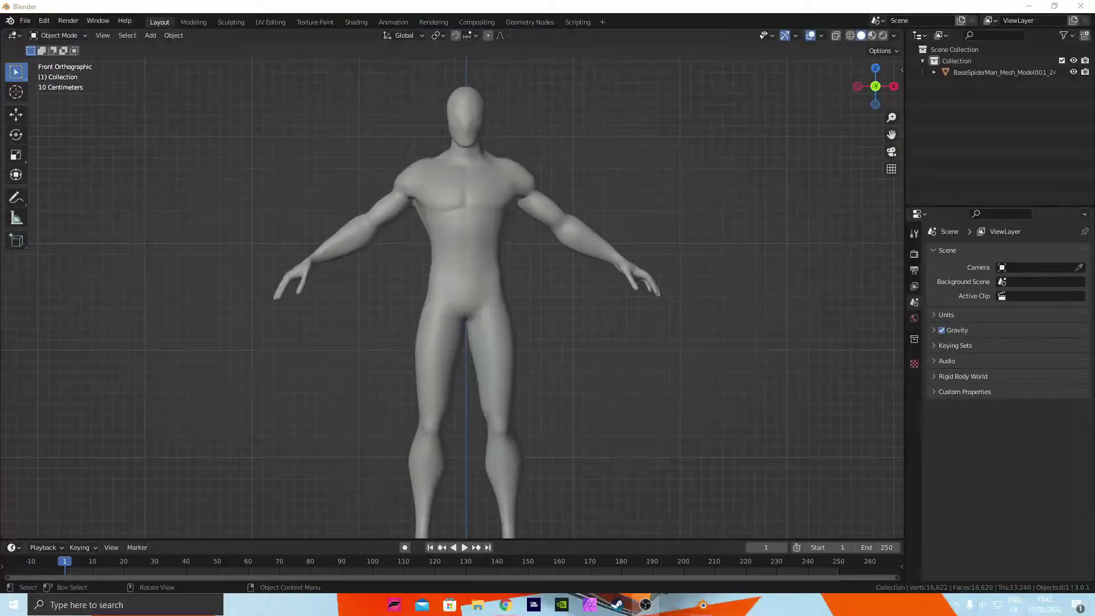
# Step: Add a single-bone armature at the base of the character model in front view
pyautogui.scroll(-3, 662, 135)
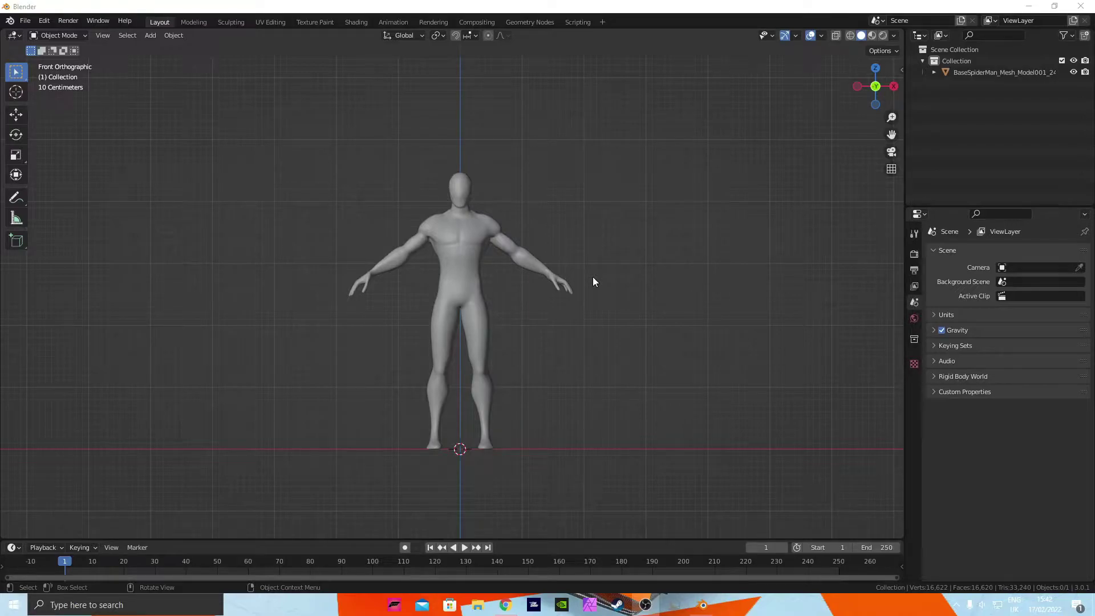
pyautogui.moveTo(593, 282); pyautogui.dragTo(637, 246, button='middle')
pyautogui.click(877, 91)
pyautogui.scroll(-1, 645, 267)
pyautogui.hotkey('shift', 'a')
pyautogui.moveTo(506, 295)
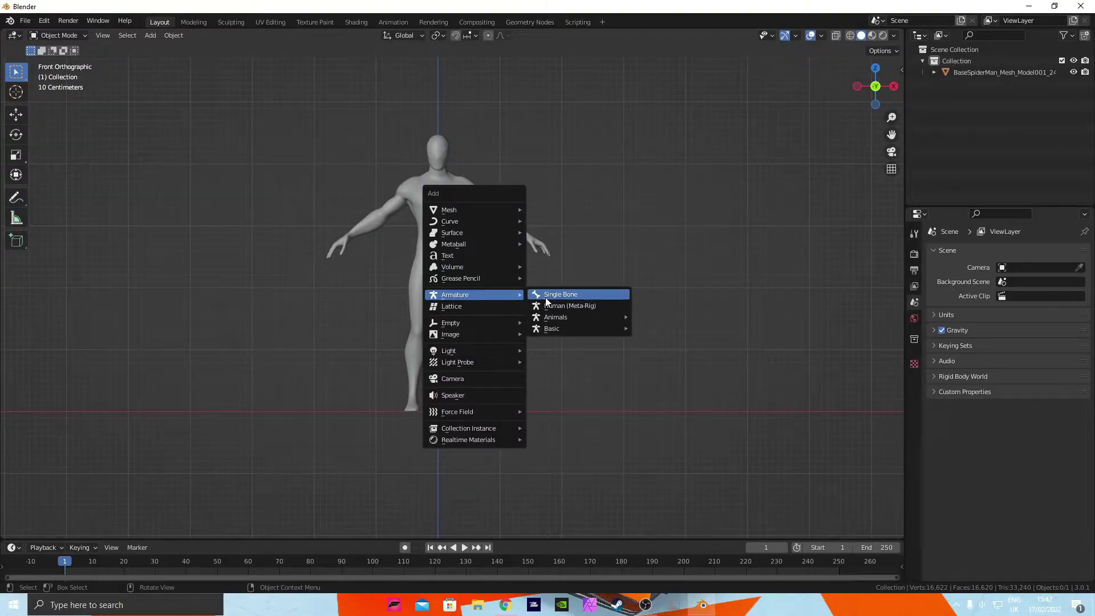
pyautogui.click(546, 297)
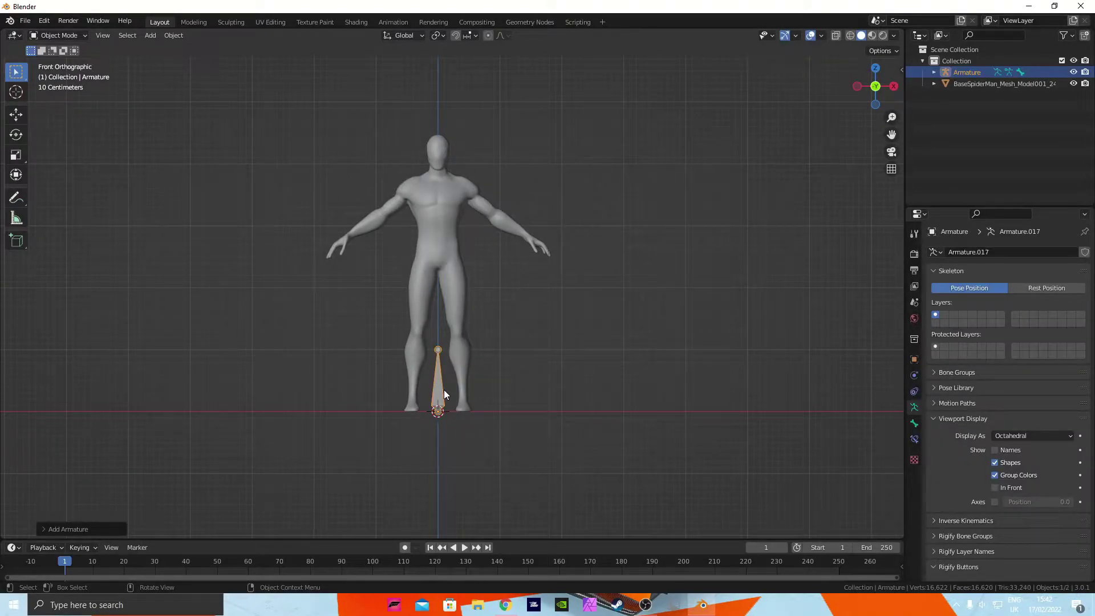
# Step: Enter Edit Mode on the armature and set its bones to display in front of the mesh
pyautogui.press('Tab')
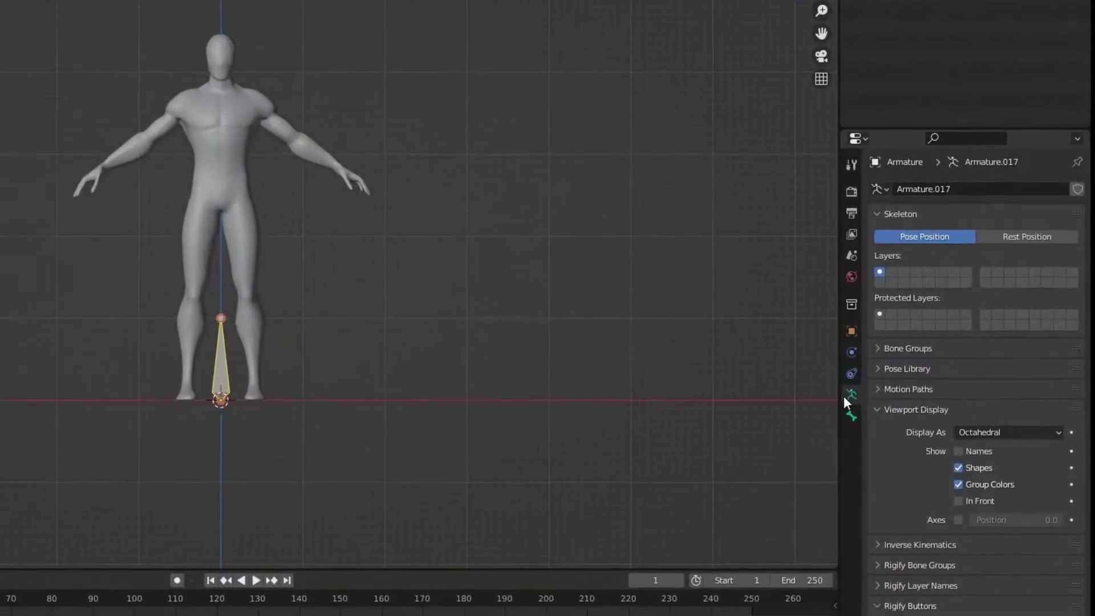
pyautogui.click(911, 409)
pyautogui.click(912, 409)
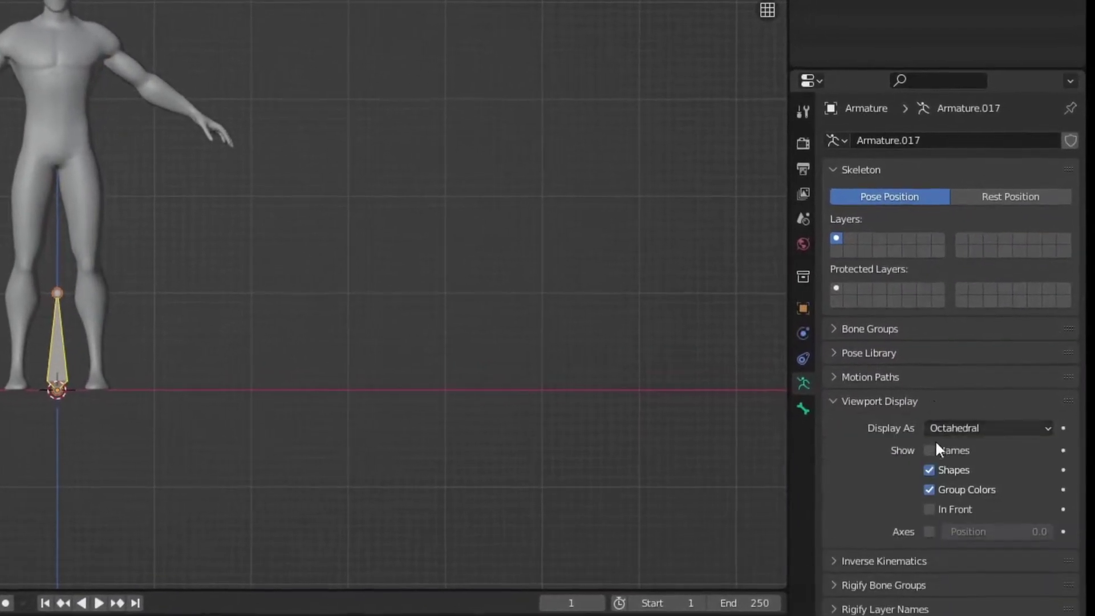
pyautogui.click(929, 509)
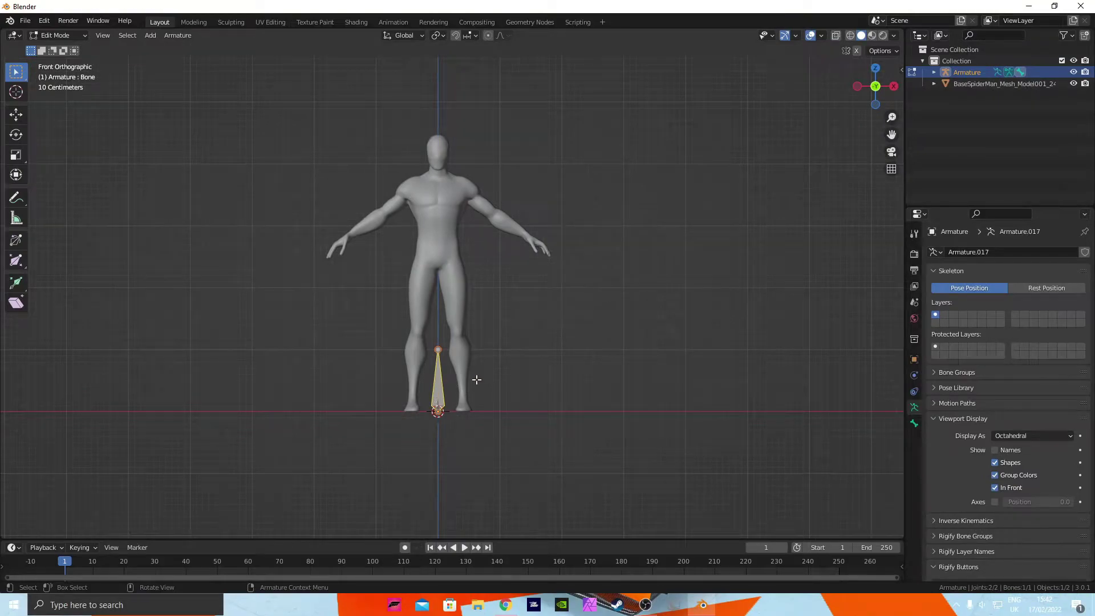
# Step: Raise the bone along Z from the feet into the character's torso and scale it down
pyautogui.scroll(3, 477, 379)
pyautogui.scroll(-1, 456, 376)
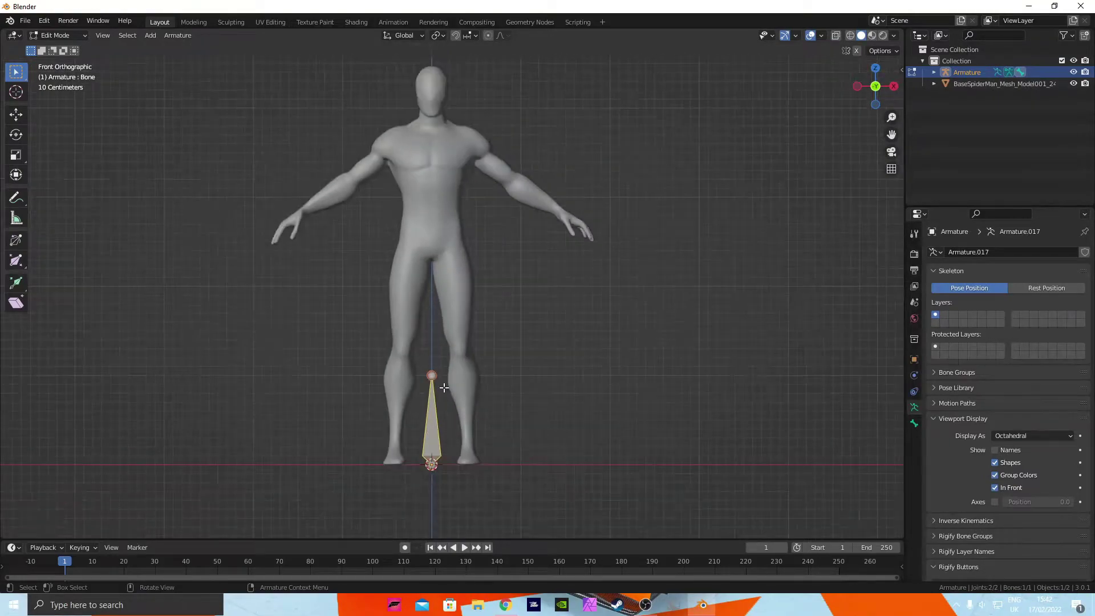
pyautogui.press('g')
pyautogui.press('z')
pyautogui.click(464, 191)
pyautogui.scroll(3, 501, 190)
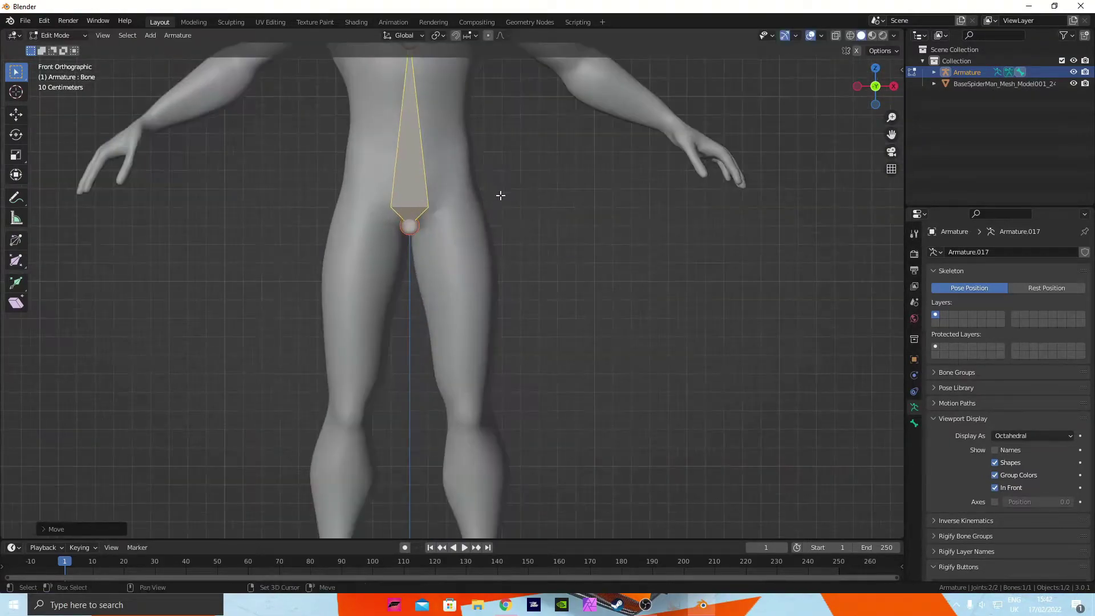
pyautogui.scroll(-1, 588, 182)
pyautogui.press('s')
pyautogui.click(525, 214)
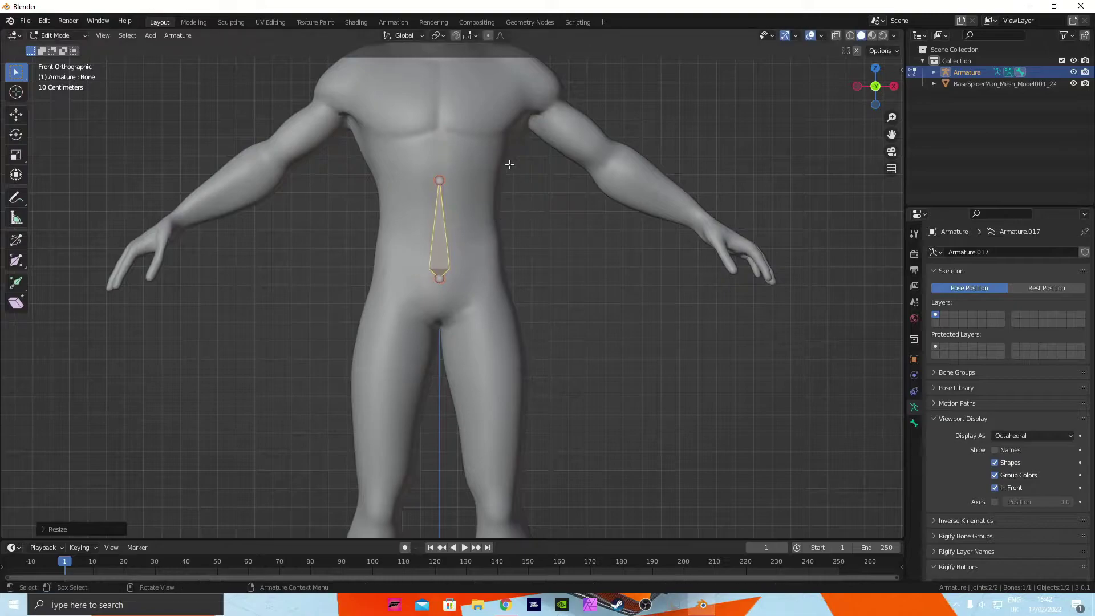
# Step: Lower the bone along Z so its base sits at the crotch and rename it root
pyautogui.press('g')
pyautogui.press('z')
pyautogui.click(498, 206)
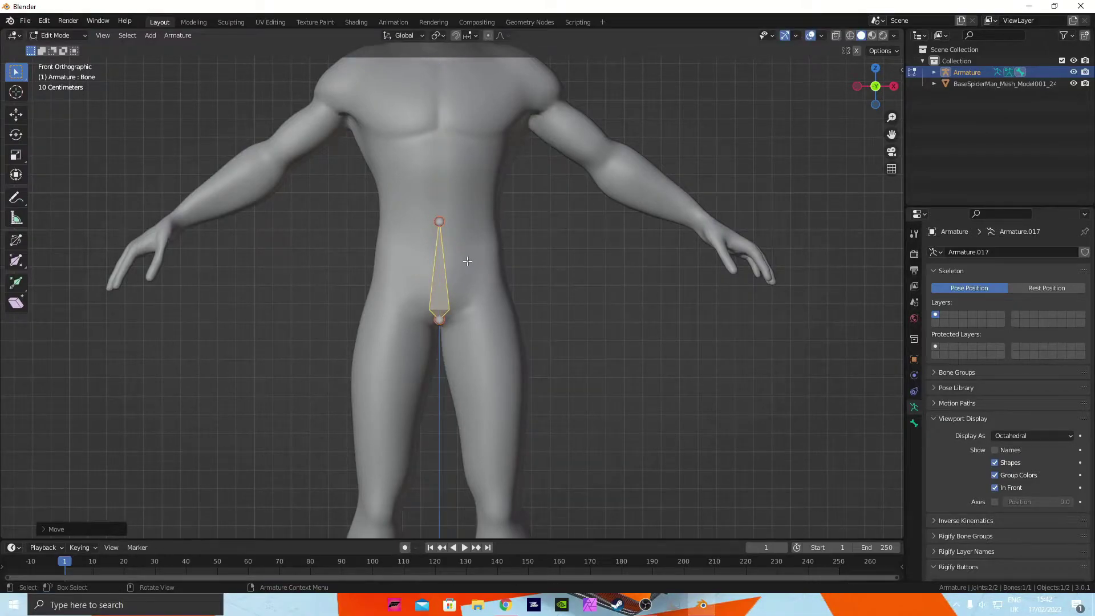
pyautogui.press('F2')
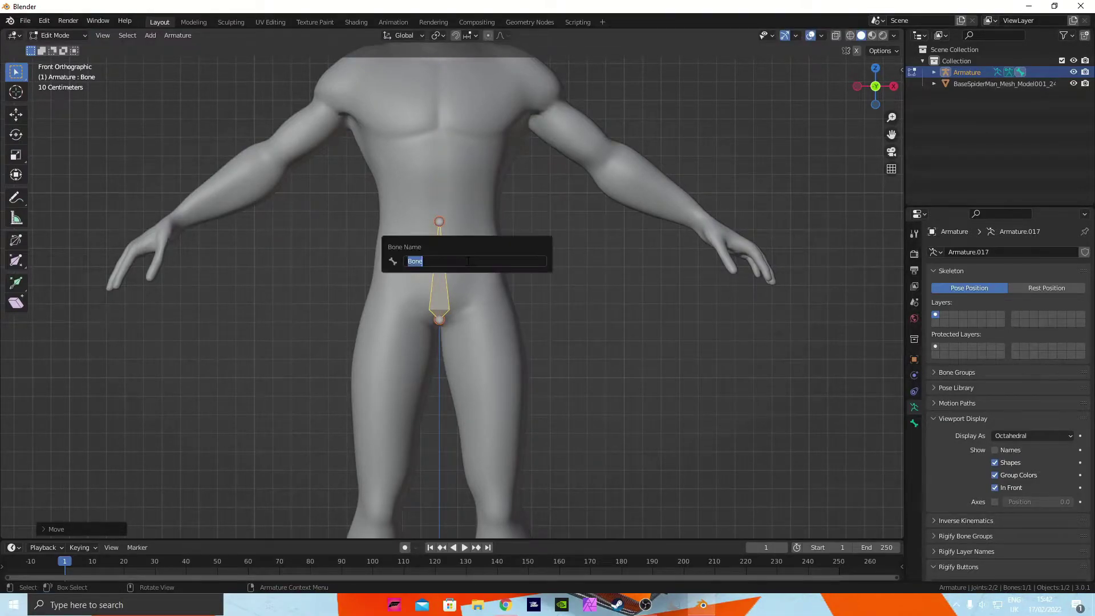
pyautogui.press('Return')
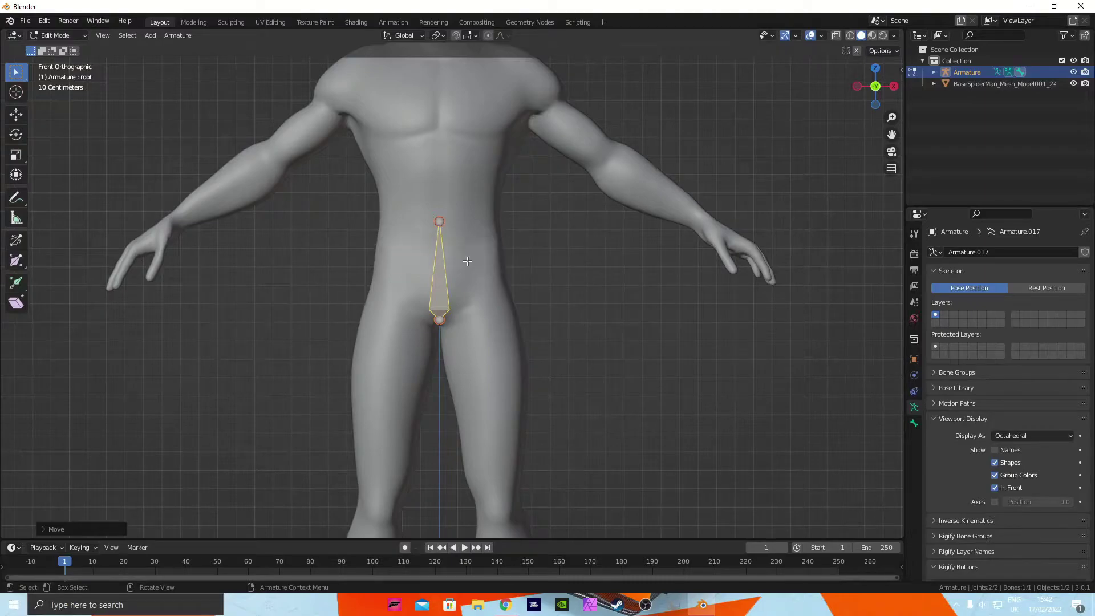
# Step: Extrude two spine bones upward along Z from the root bone's tip, the first about 0.48 m long, ending at the neck base
pyautogui.click(442, 217)
pyautogui.scroll(-1, 477, 142)
pyautogui.keyDown('shift'); pyautogui.moveTo(486, 154); pyautogui.dragTo(478, 201, button='middle'); pyautogui.keyUp('shift')
pyautogui.press('e')
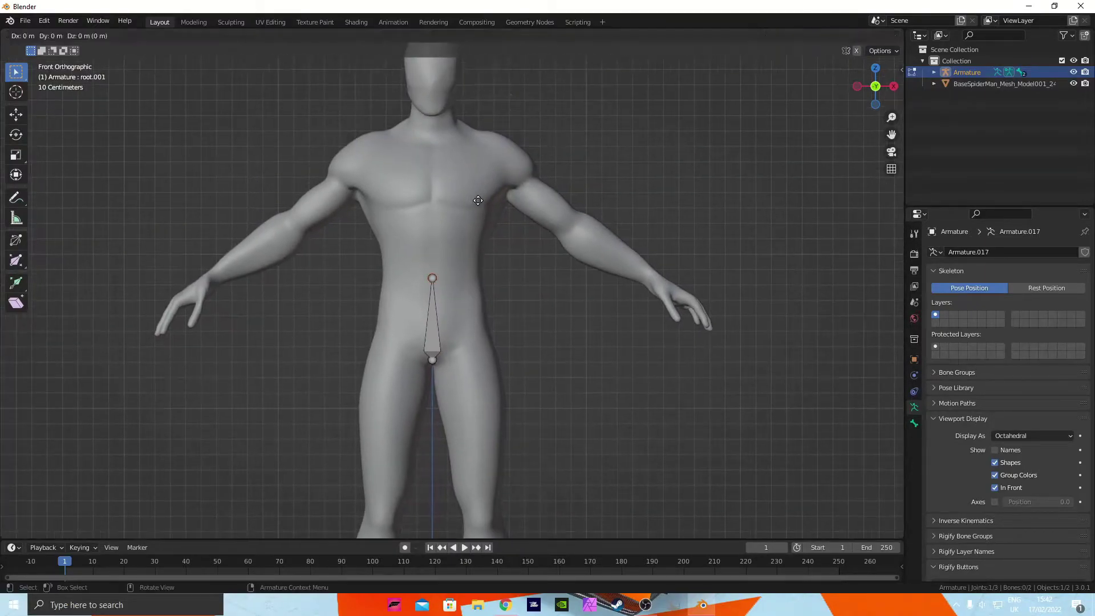
pyautogui.press('z')
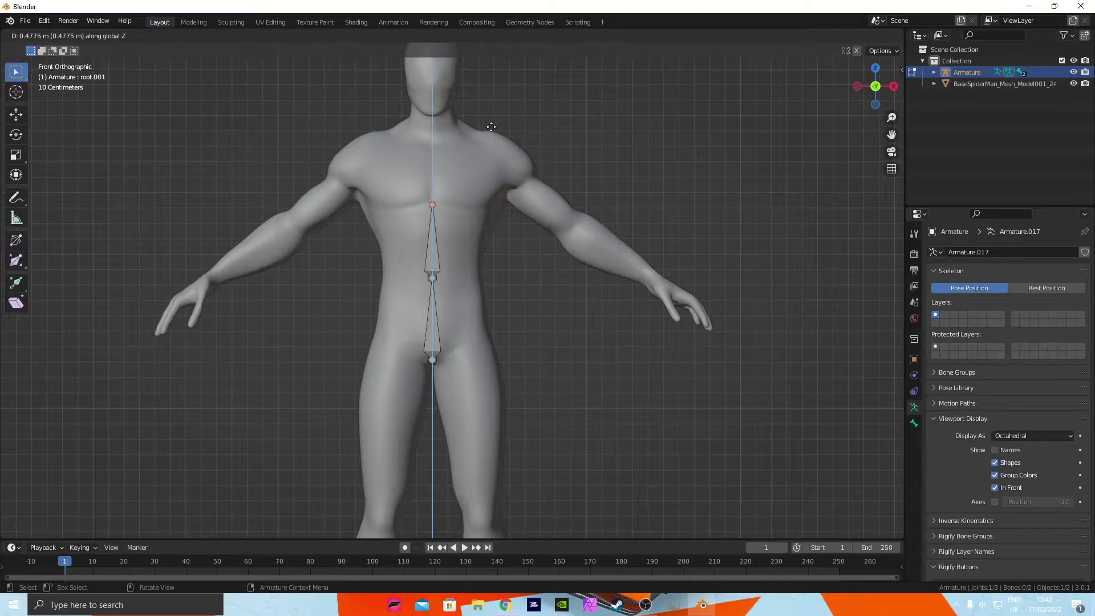
pyautogui.click(491, 127)
pyautogui.scroll(-1, 482, 160)
pyautogui.press('e')
pyautogui.press('z')
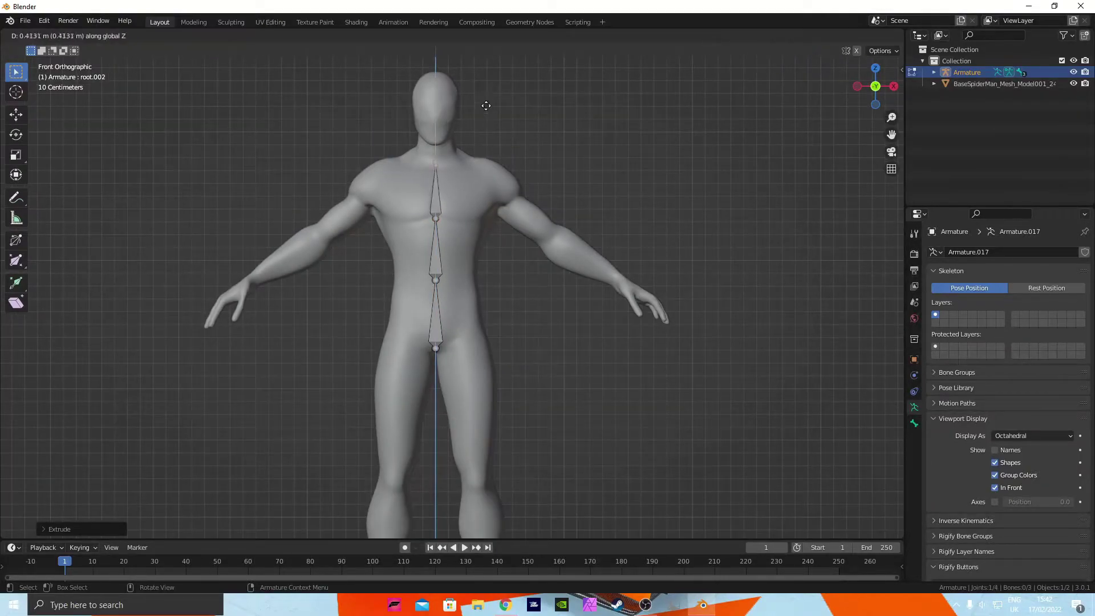
pyautogui.click(486, 103)
# Step: Extrude a short neck bone along Z, then a head bone about 0.51 m long reaching the top of the head
pyautogui.press('e')
pyautogui.press('z')
pyautogui.click(482, 82)
pyautogui.press('e')
pyautogui.press('z')
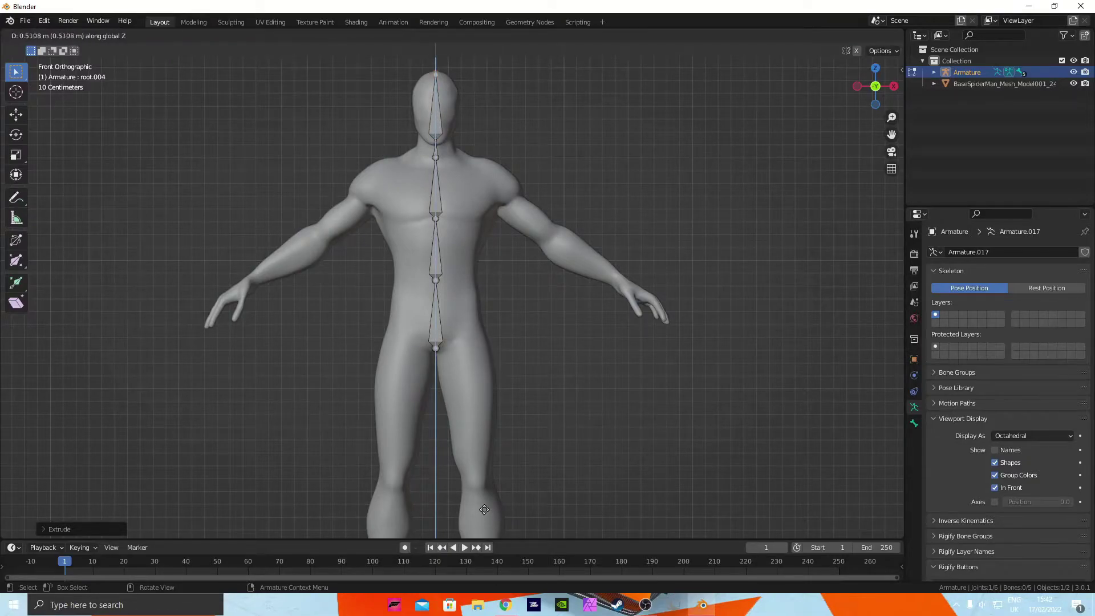
pyautogui.click(476, 508)
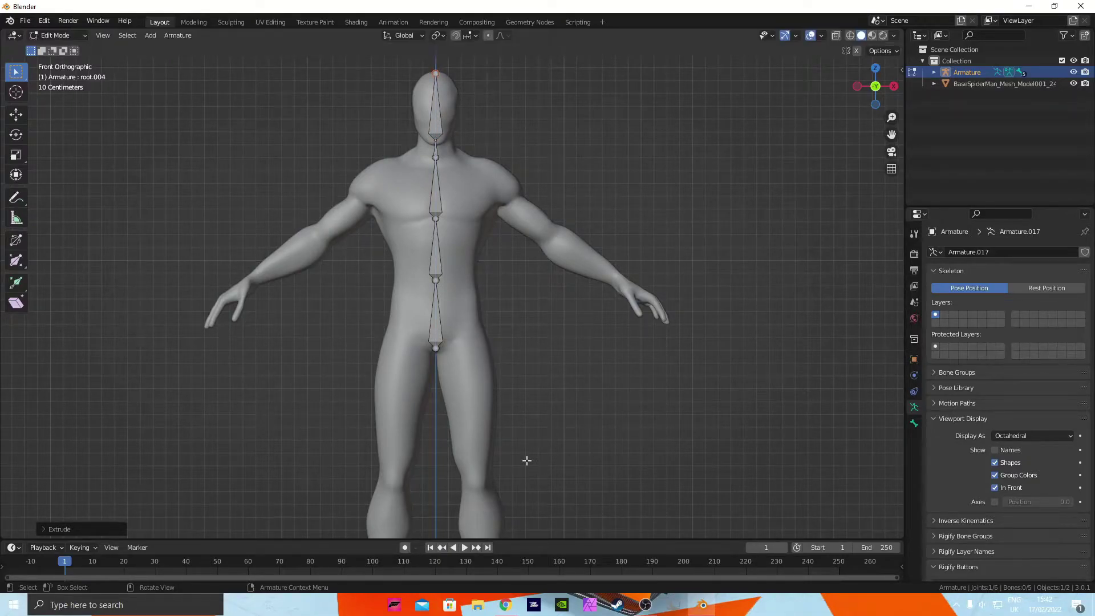
# Step: In side view, shift the two spine joints and the neck-base joint backward to follow the curve of the character's back
pyautogui.click(894, 86)
pyautogui.scroll(1, 584, 242)
pyautogui.click(575, 260)
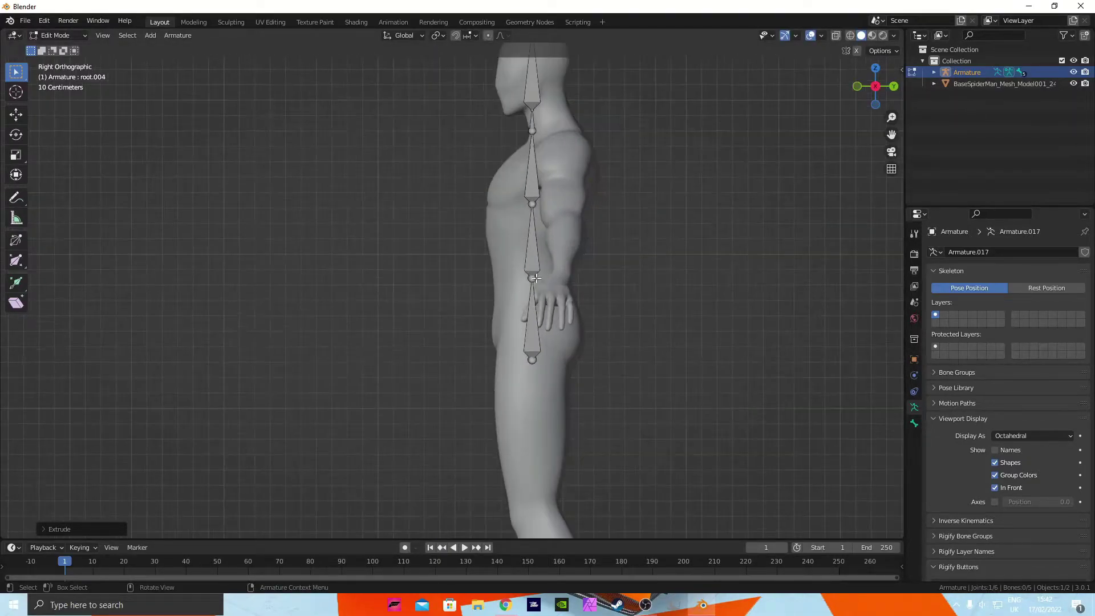
pyautogui.press('g')
pyautogui.click(594, 251)
pyautogui.click(535, 206)
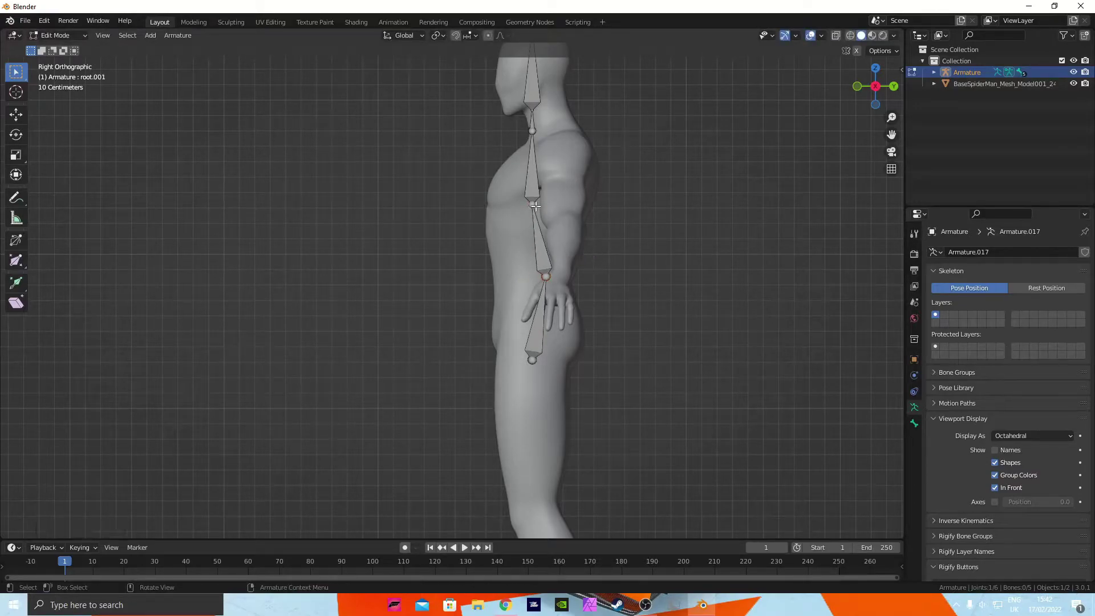
pyautogui.press('g')
pyautogui.click(592, 194)
pyautogui.click(542, 131)
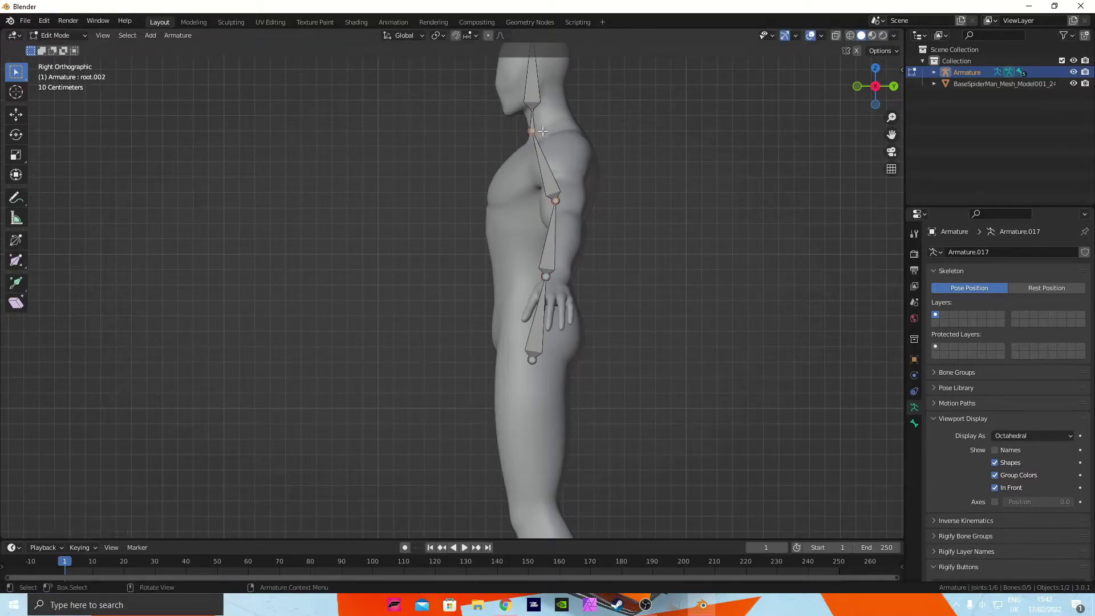
pyautogui.press('g')
pyautogui.click(563, 128)
# Step: Adjust the head bone's top slightly forward and down, and move the neck-head joint back and up
pyautogui.keyDown('shift'); pyautogui.moveTo(588, 105); pyautogui.dragTo(557, 222, button='middle'); pyautogui.keyUp('shift')
pyautogui.click(529, 146)
pyautogui.press('g')
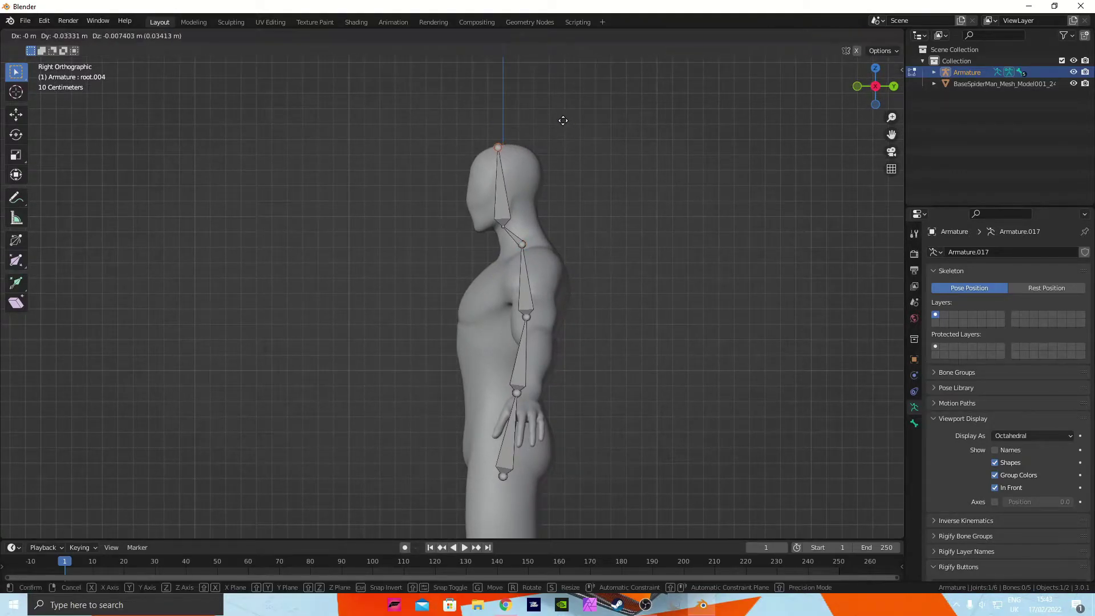
pyautogui.click(563, 124)
pyautogui.click(505, 227)
pyautogui.press('g')
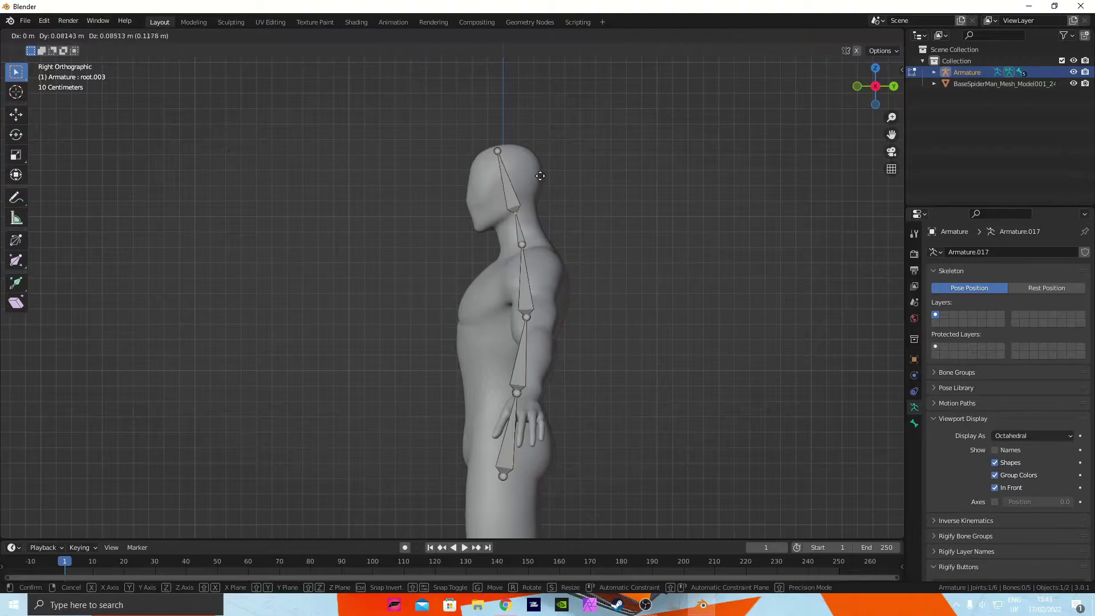
pyautogui.click(539, 174)
# Step: Rename the bone directly above root as lowerback and the chest bone above it as upperback
pyautogui.click(859, 86)
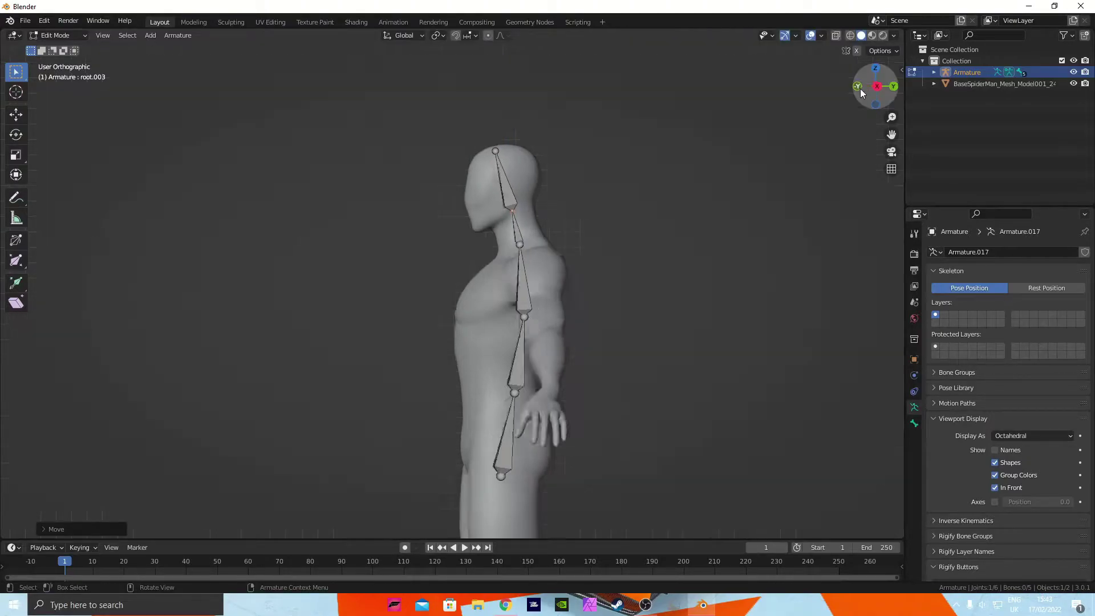
pyautogui.click(439, 359)
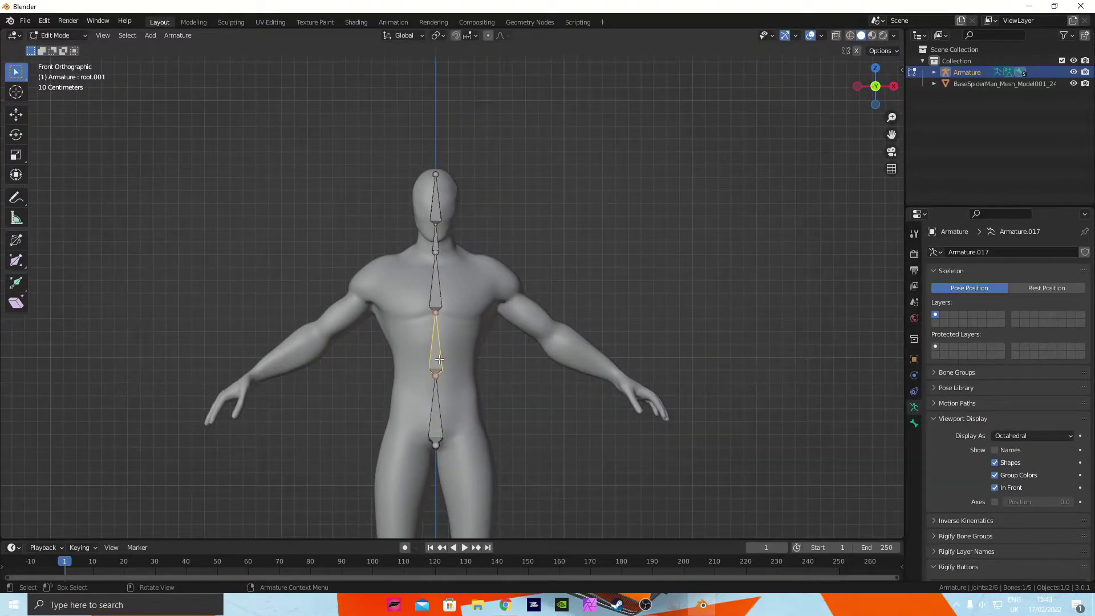
pyautogui.press('F2')
pyautogui.write('lowerback')
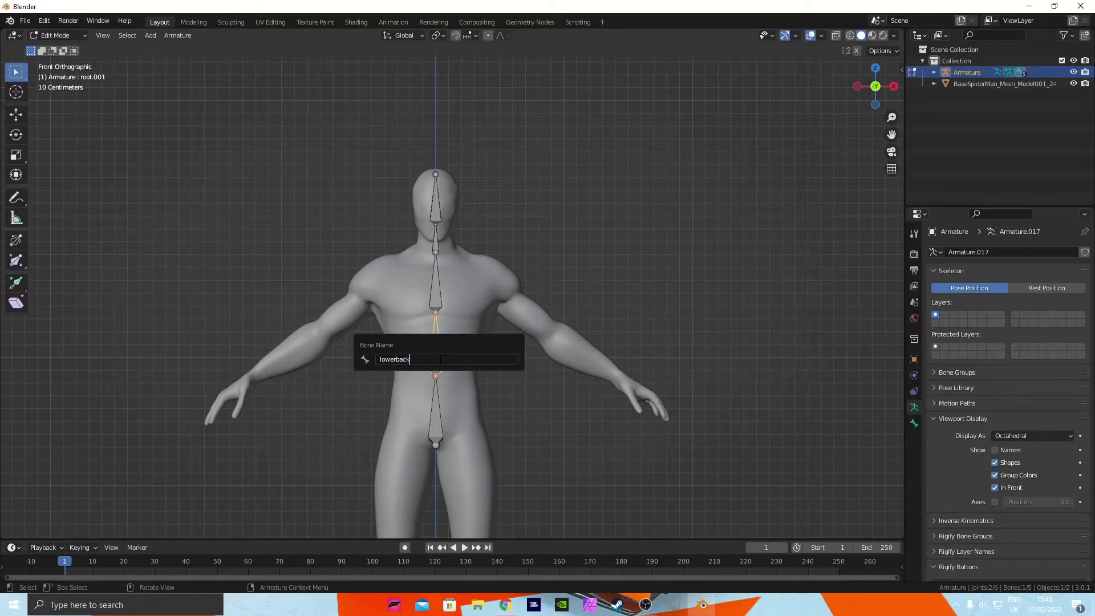
pyautogui.press('Return')
pyautogui.click(448, 301)
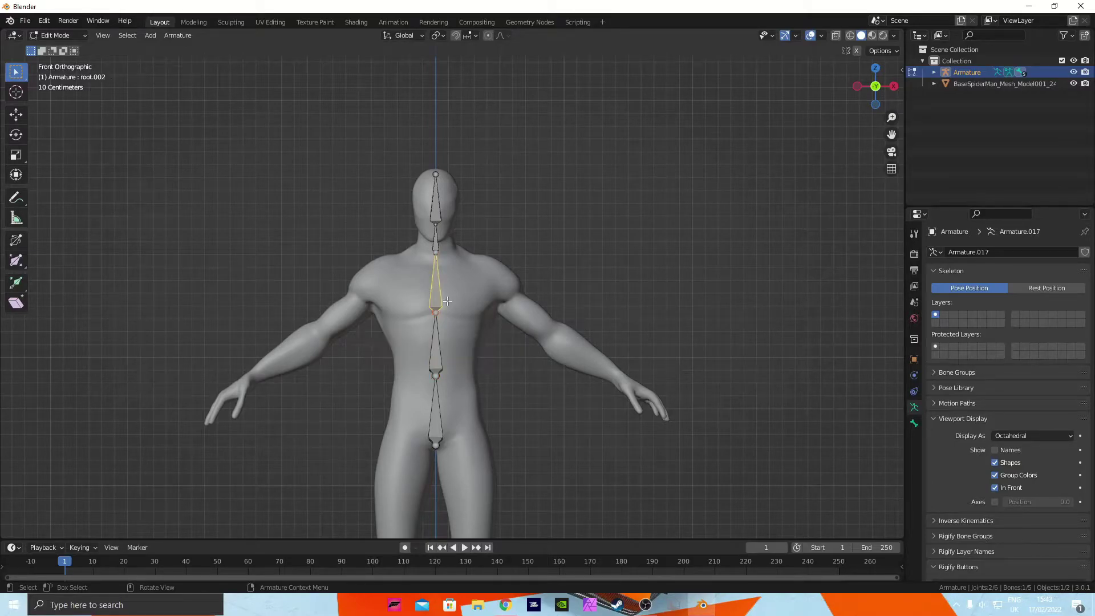
pyautogui.press('F2')
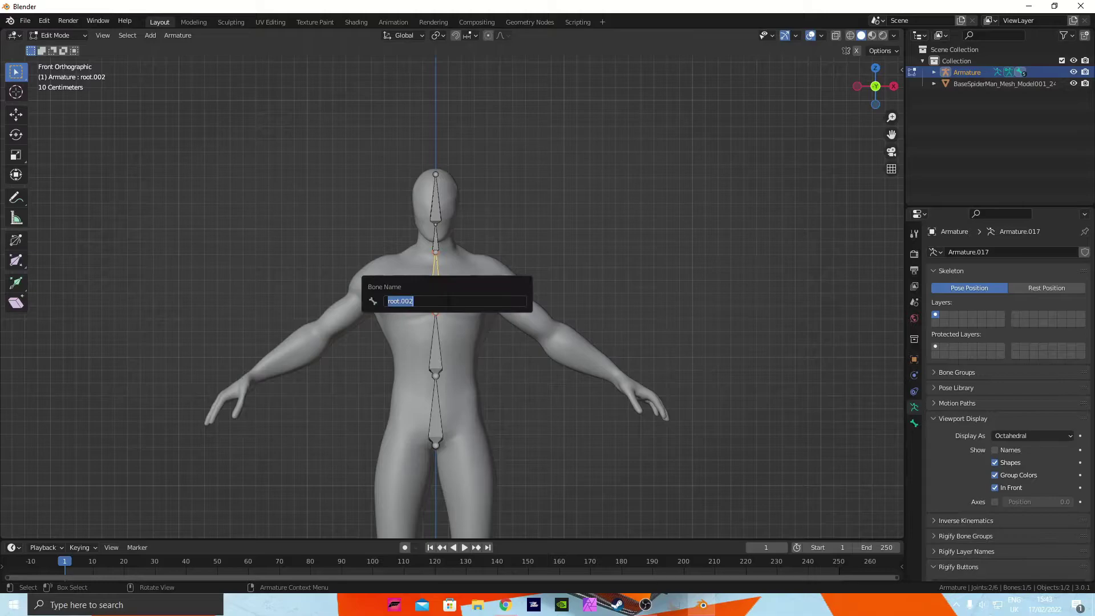
pyautogui.write('upperback')
pyautogui.press('Return')
# Step: Rename the neck bone as neck and the topmost bone as head
pyautogui.click(437, 234)
pyautogui.press('F2')
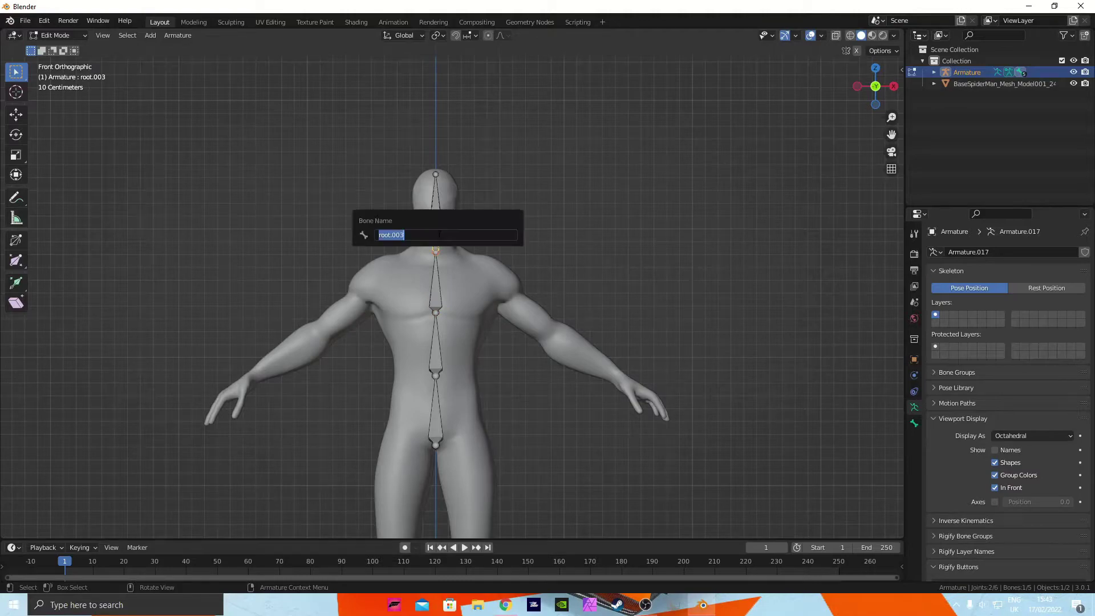
pyautogui.write('neck')
pyautogui.press('Return')
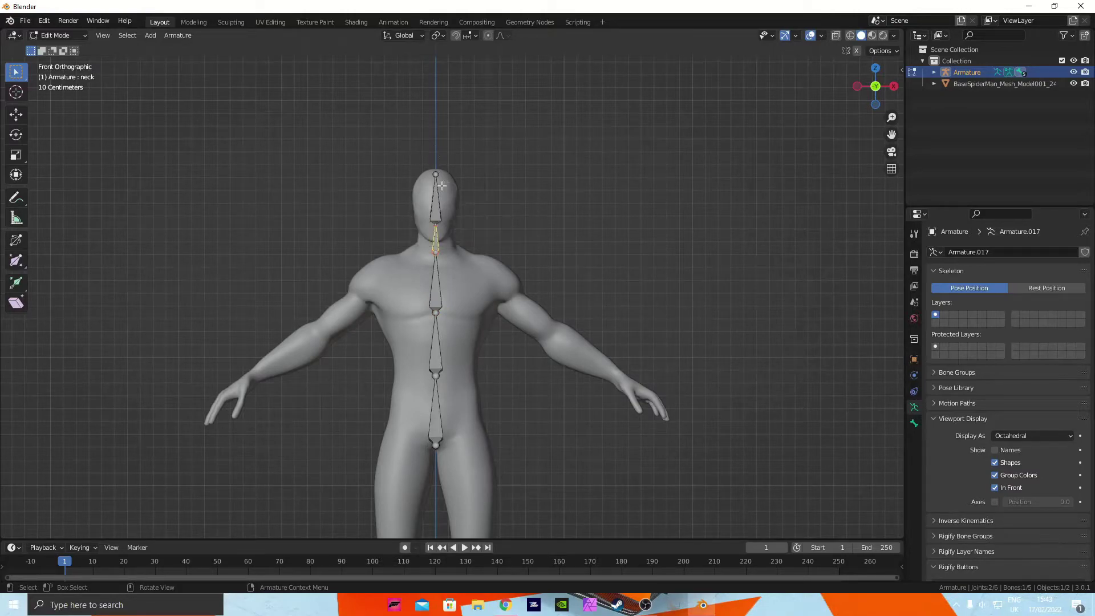
pyautogui.click(441, 188)
pyautogui.press('F2')
pyautogui.write('head')
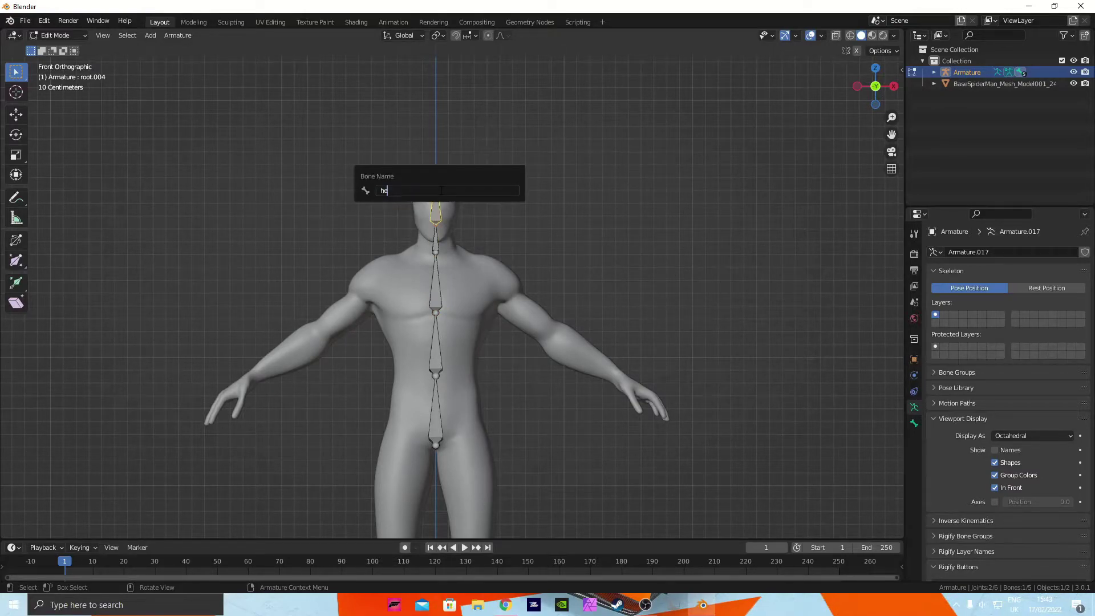
pyautogui.press('Return')
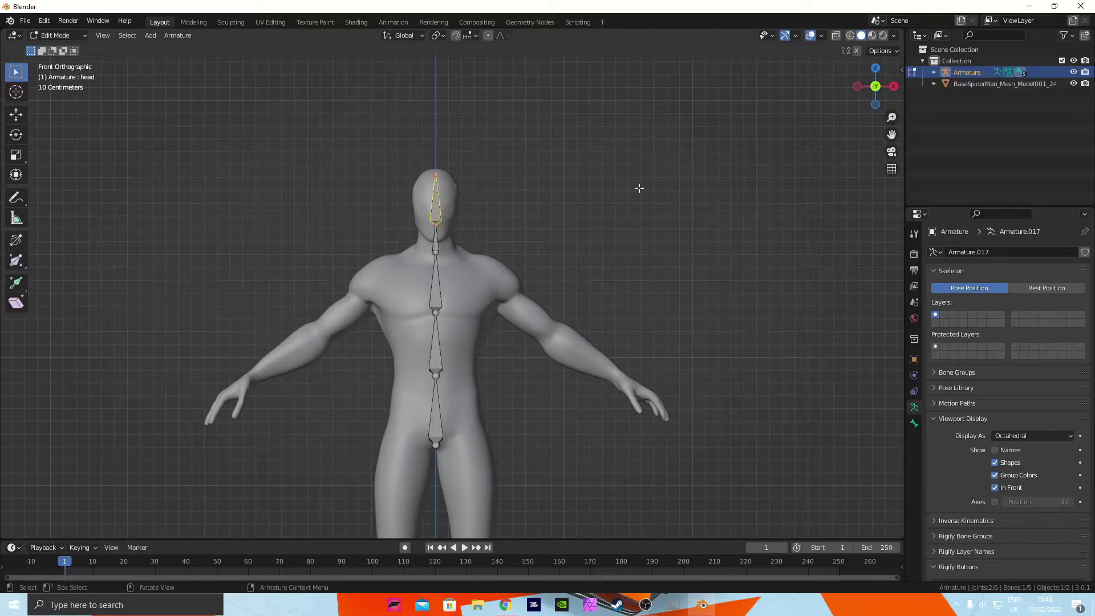
# Step: Extrude a shoulder bone from the upperback bone's tip to the character's left shoulder and shift its end backward along Y
pyautogui.click(437, 253)
pyautogui.press('e')
pyautogui.click(545, 290)
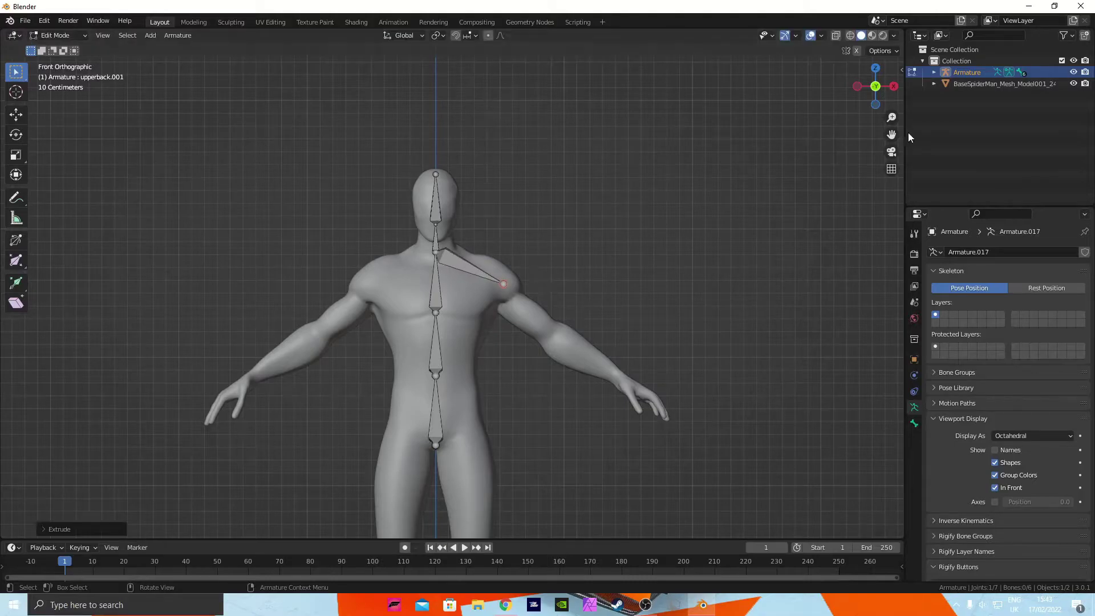
pyautogui.click(894, 86)
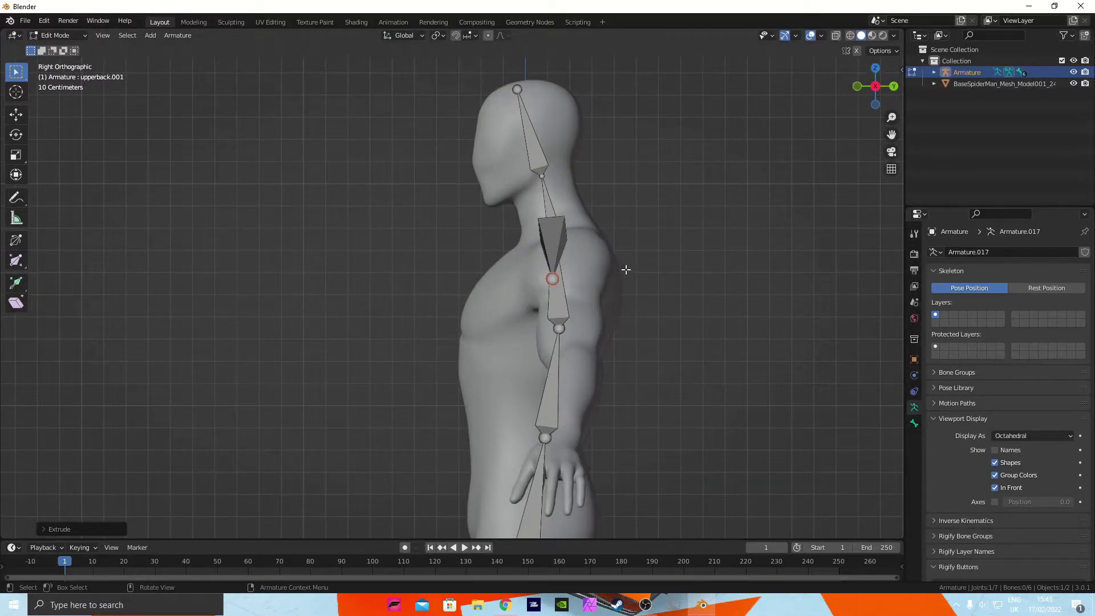
pyautogui.press('g')
pyautogui.press('y')
pyautogui.click(650, 267)
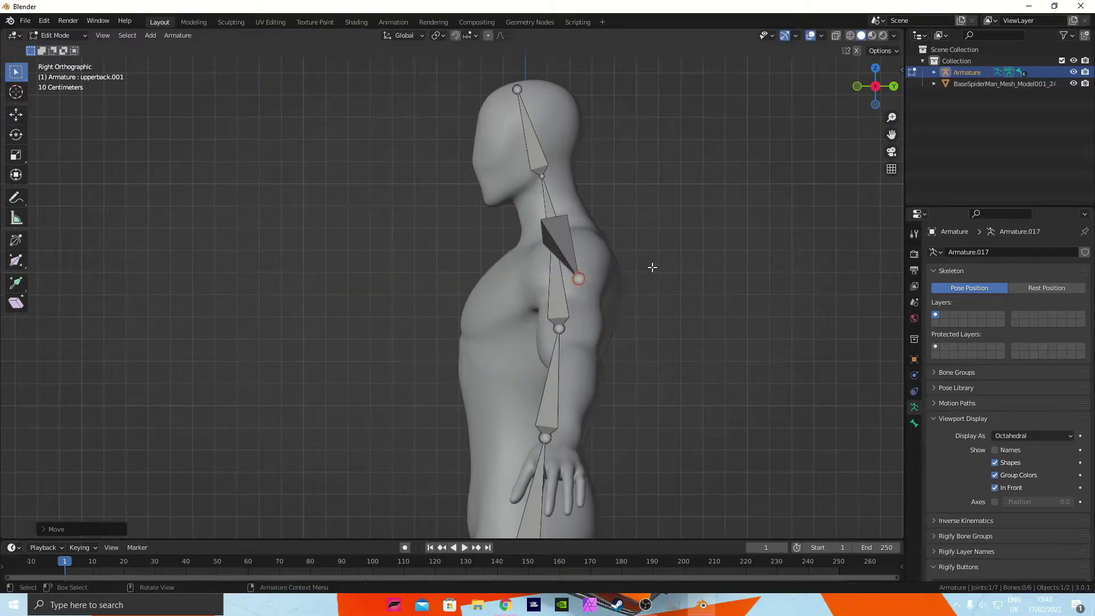
# Step: Rename the bone running from the upper spine to the left shoulder as shoulder.l
pyautogui.click(874, 70)
pyautogui.moveTo(648, 248); pyautogui.dragTo(574, 181, button='middle')
pyautogui.click(533, 241)
pyautogui.moveTo(537, 236); pyautogui.dragTo(622, 221, button='middle')
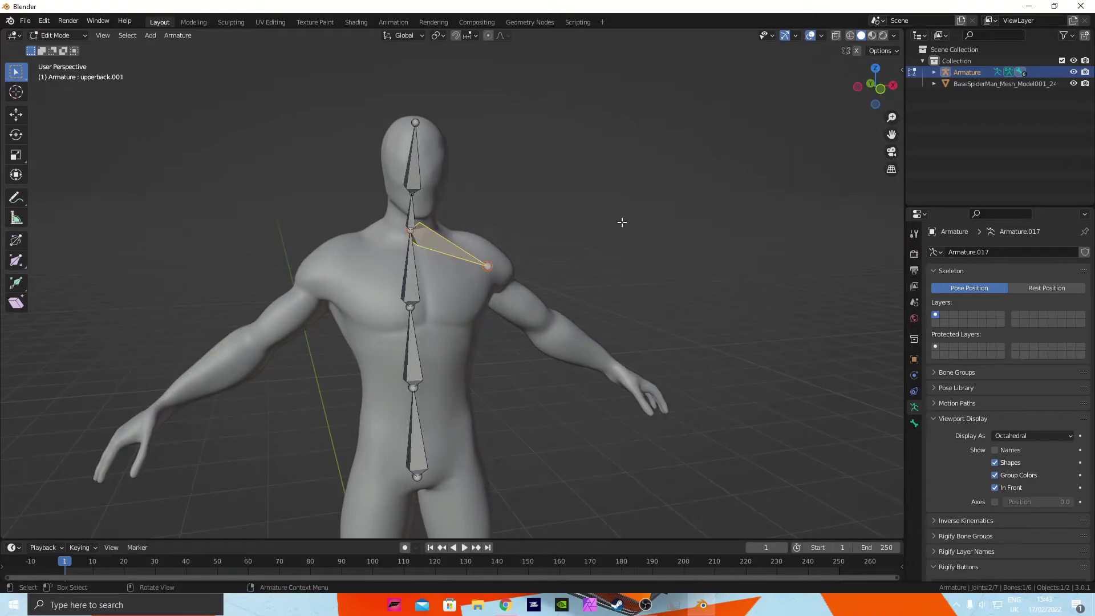
pyautogui.press('F2')
pyautogui.write('shoulder.')
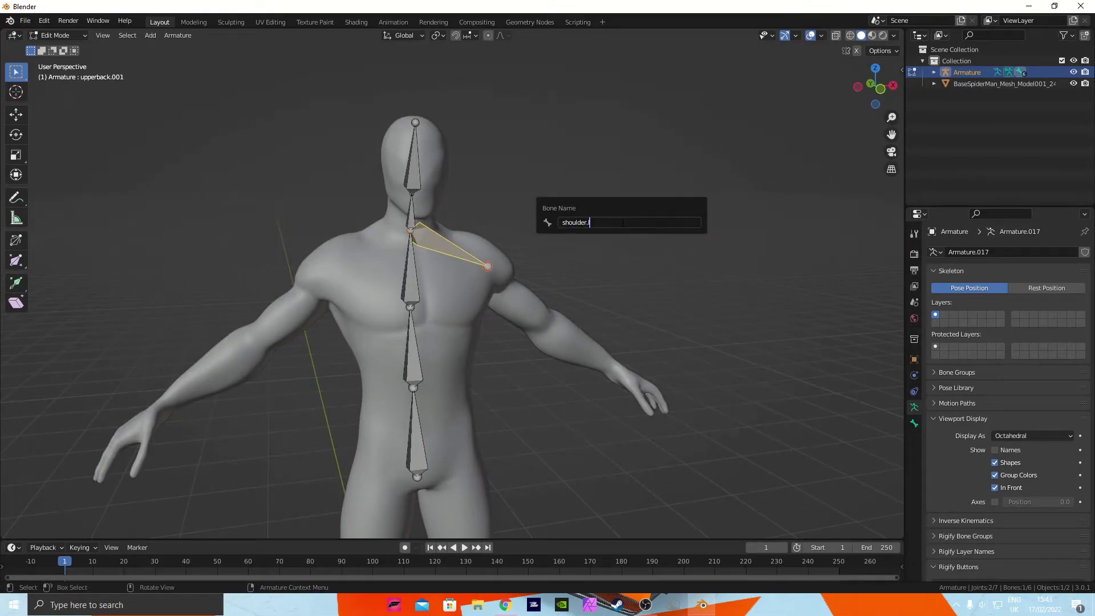
pyautogui.press('Return')
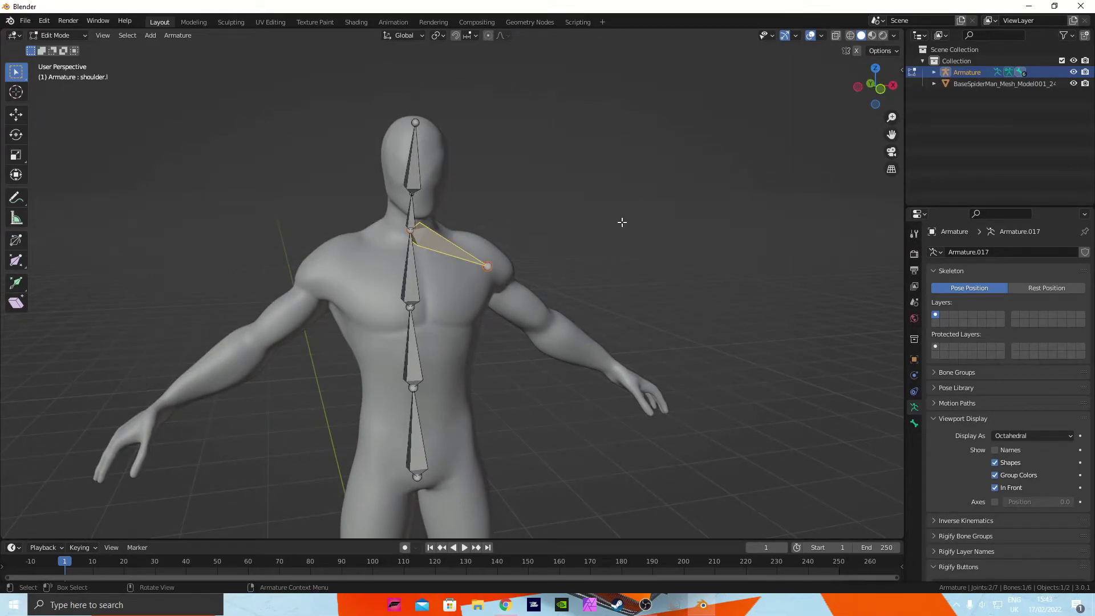
# Step: Extrude an upper arm bone about 0.49 m long from the tip of shoulder.l to the left elbow
pyautogui.moveTo(620, 234); pyautogui.dragTo(602, 239, button='middle')
pyautogui.click(874, 89)
pyautogui.scroll(-1, 548, 268)
pyautogui.click(522, 284)
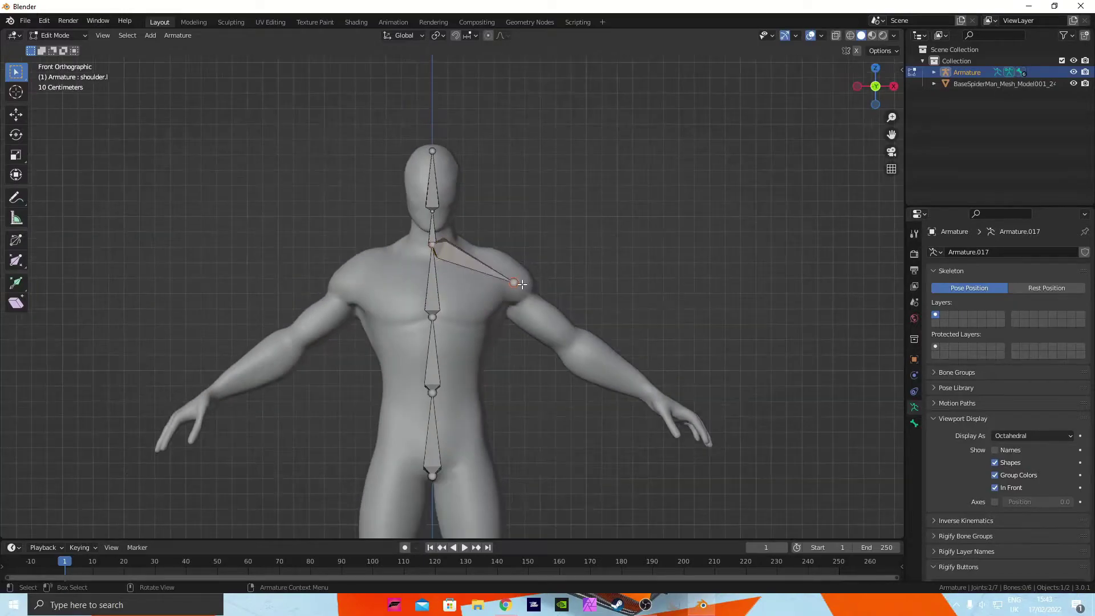
pyautogui.press('e')
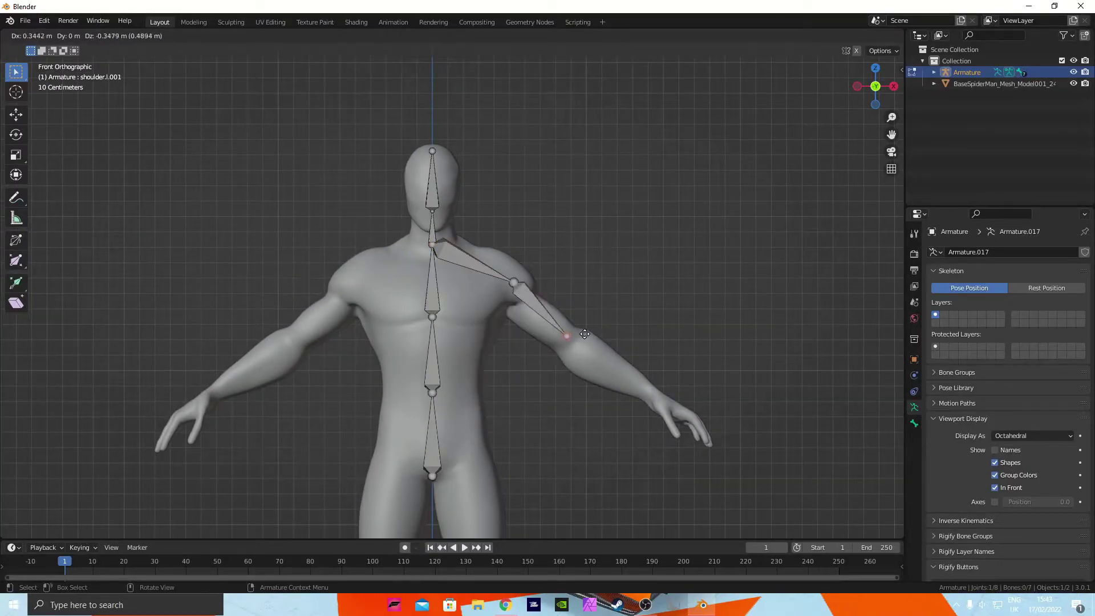
pyautogui.click(586, 335)
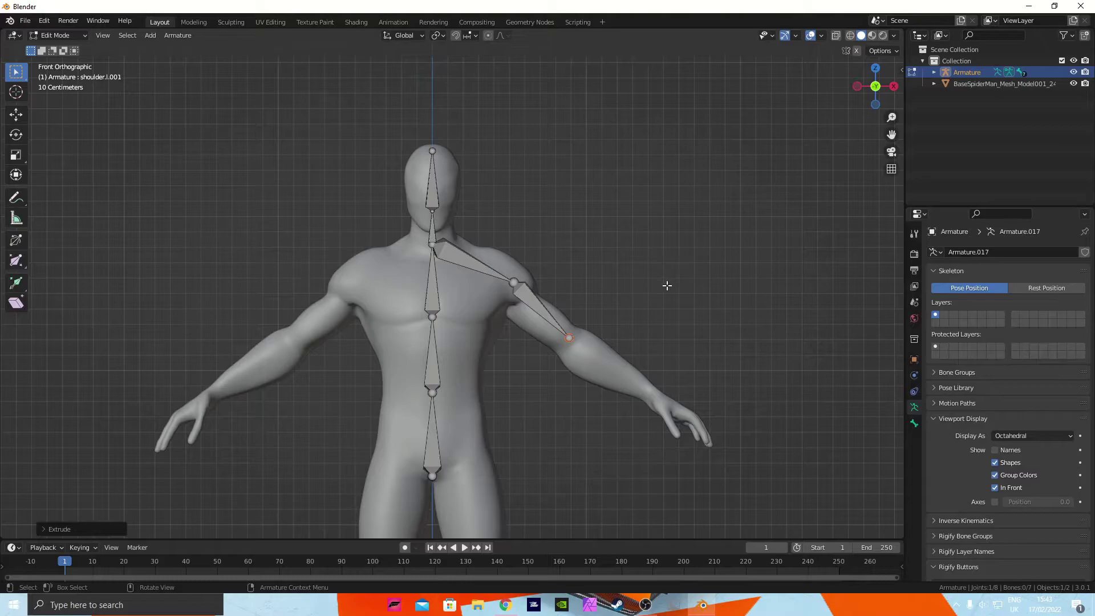
# Step: Extrude a forearm bone from the left elbow to the wrist and a hand bone from the wrist to the fingertips
pyautogui.moveTo(668, 285); pyautogui.dragTo(502, 294, button='middle')
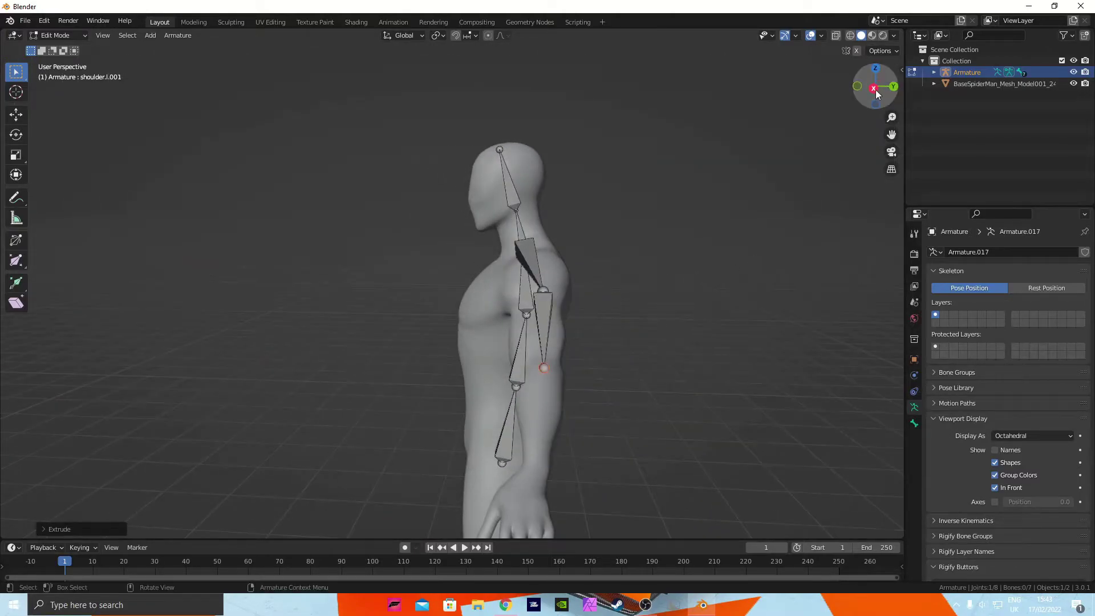
pyautogui.moveTo(877, 94); pyautogui.dragTo(820, 96)
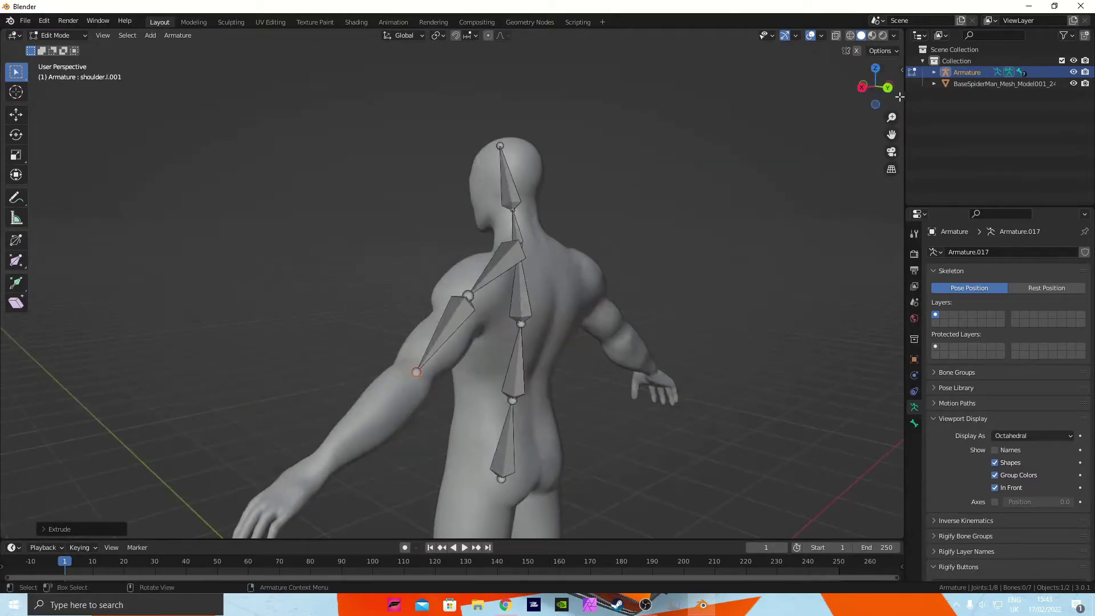
pyautogui.click(864, 85)
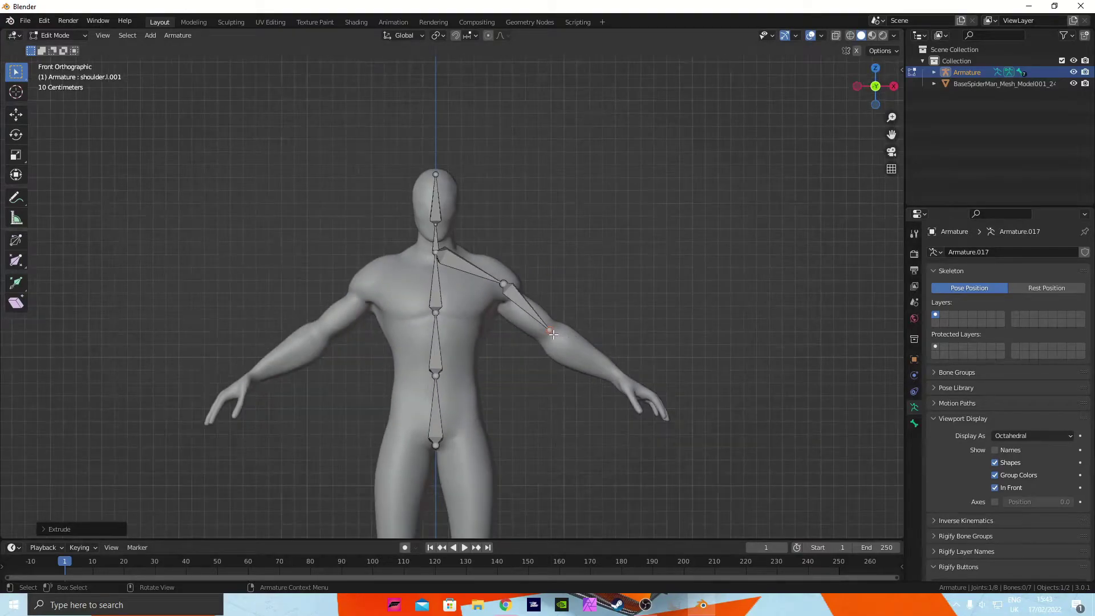
pyautogui.press('e')
pyautogui.click(646, 357)
pyautogui.press('e')
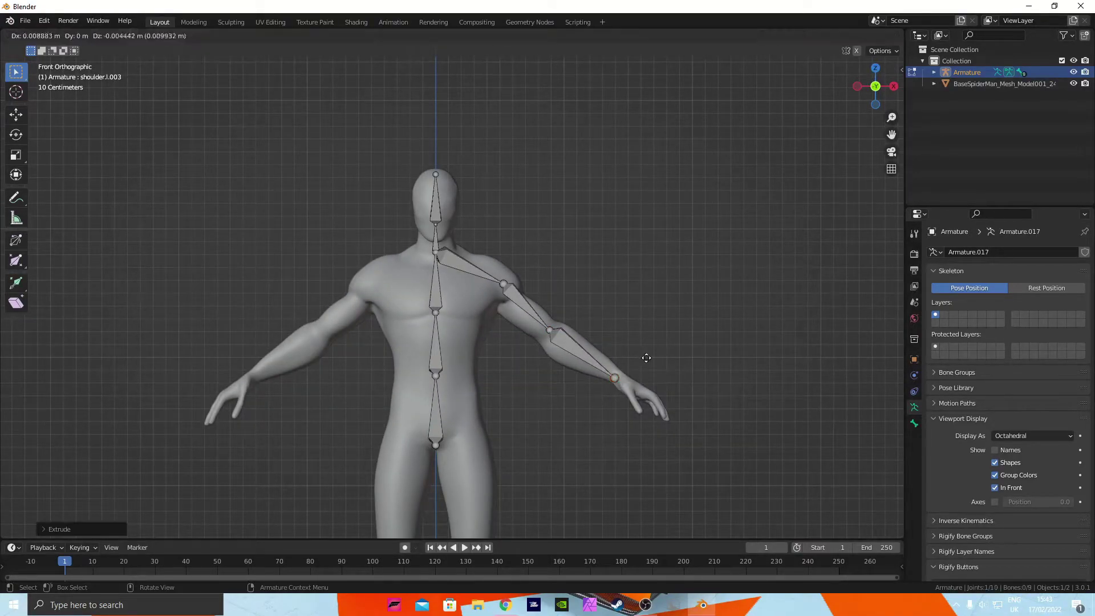
pyautogui.click(696, 399)
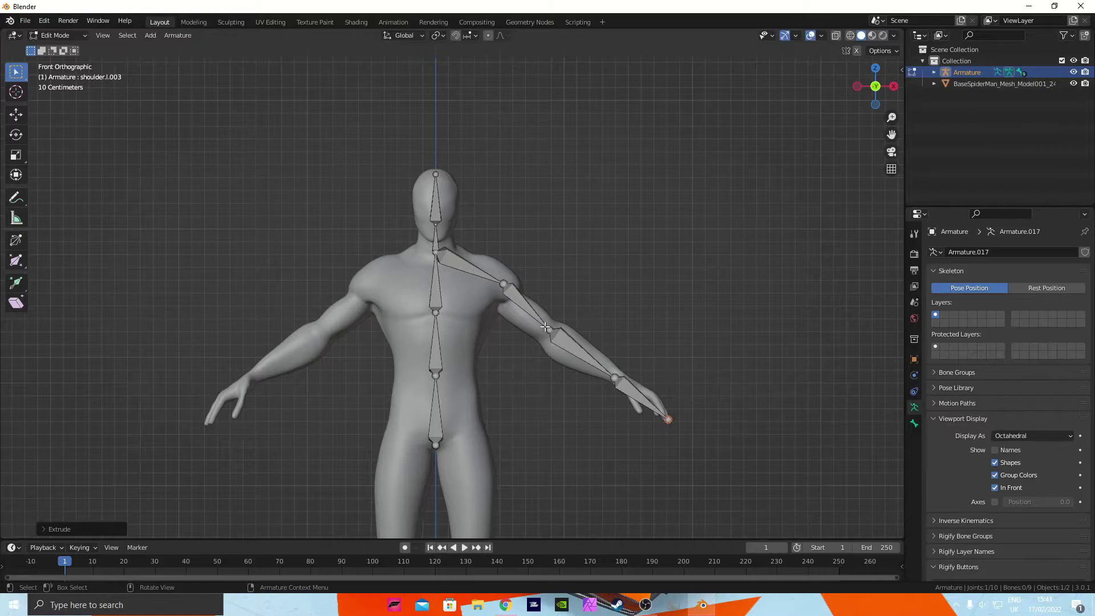
# Step: Rename the left upper arm bone as upperarm.l and the forearm bone as lowerarm.l
pyautogui.click(540, 324)
pyautogui.press('F2')
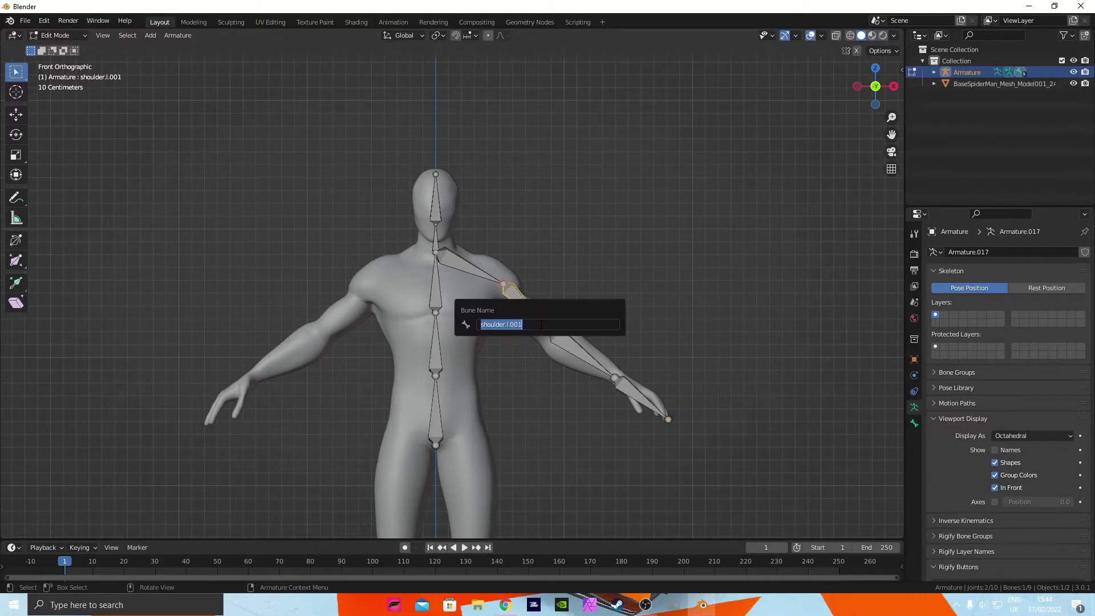
pyautogui.write('upperarm.l')
pyautogui.press('Return')
pyautogui.click(586, 359)
pyautogui.press('F2')
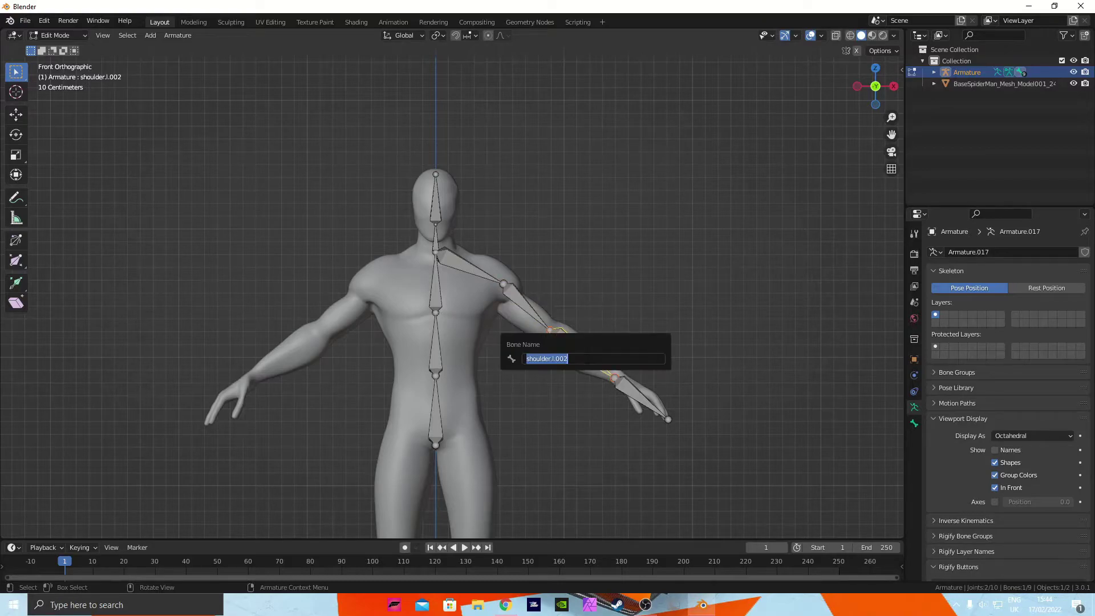
pyautogui.write('lowerarm.l')
pyautogui.press('Return')
# Step: Rename the bone in the left hand as hand.l
pyautogui.click(644, 393)
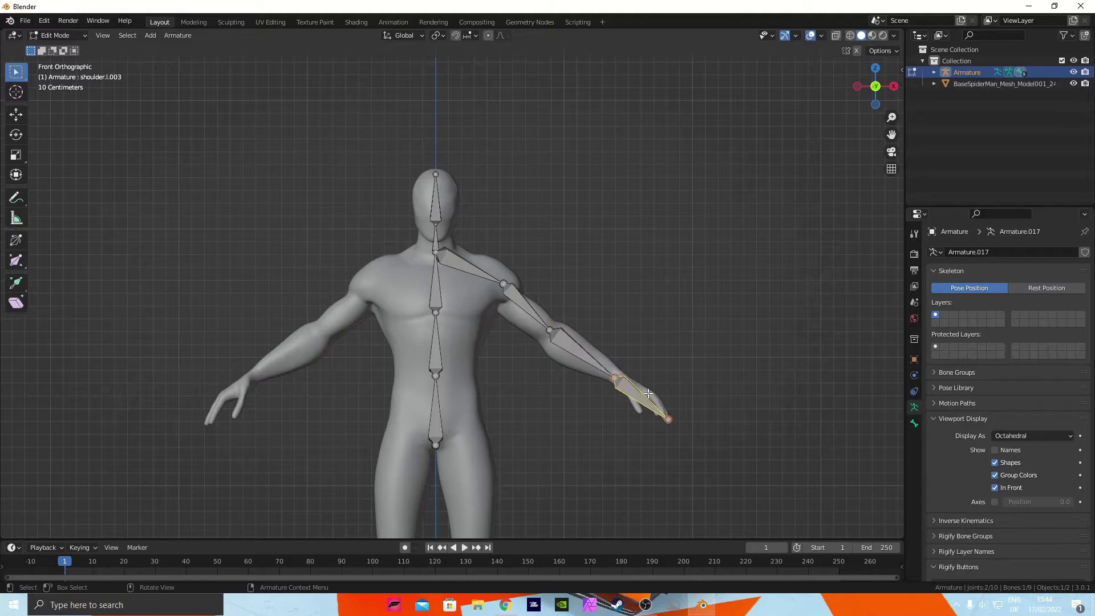
pyautogui.press('F2')
pyautogui.write('hand')
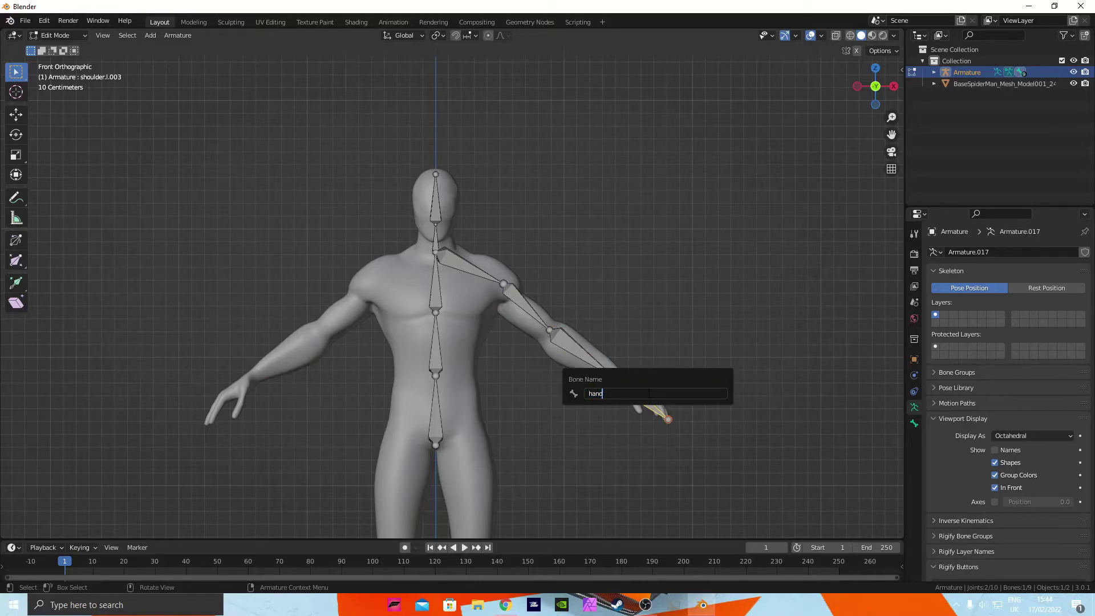
pyautogui.write('.l')
pyautogui.press('Return')
# Step: In top view, move the left wrist joint and the hand bone's tip slightly forward to fit the hand
pyautogui.click(876, 68)
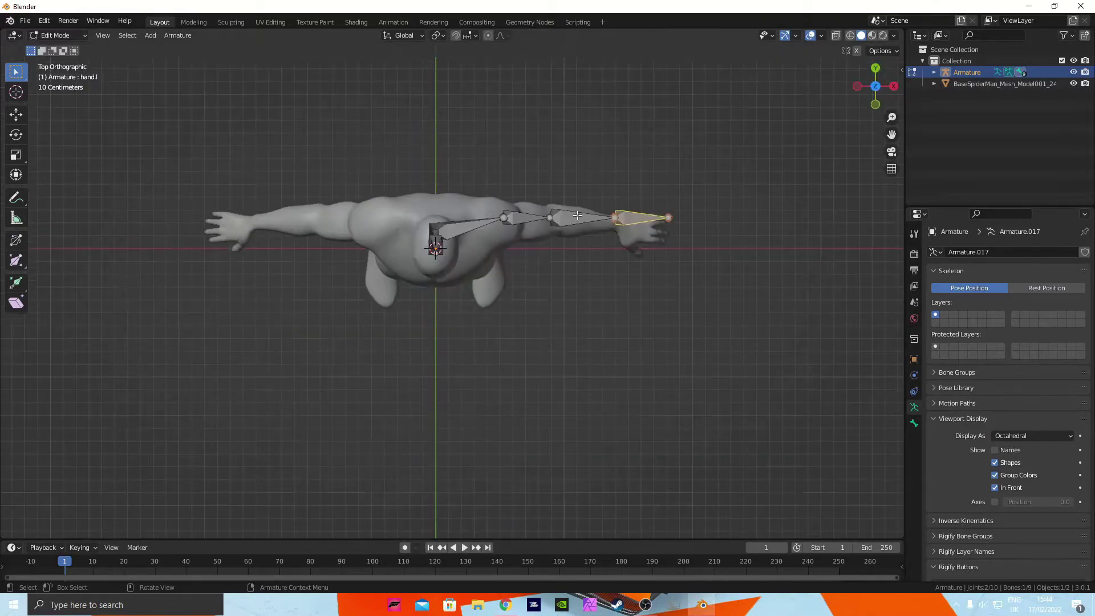
pyautogui.click(696, 186)
pyautogui.press('g')
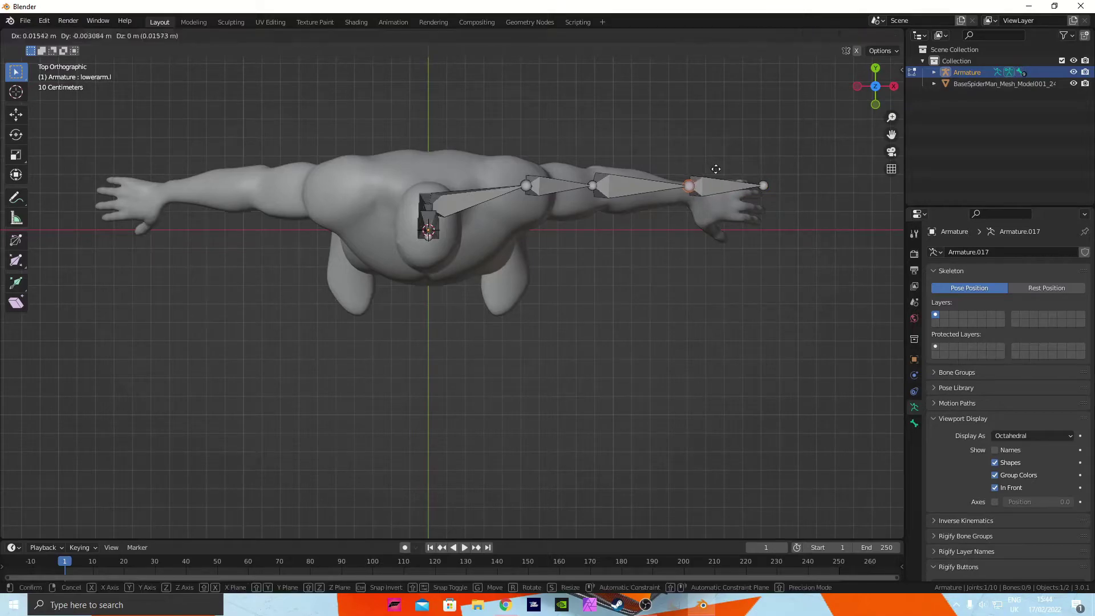
pyautogui.click(720, 176)
pyautogui.click(763, 186)
pyautogui.press('g')
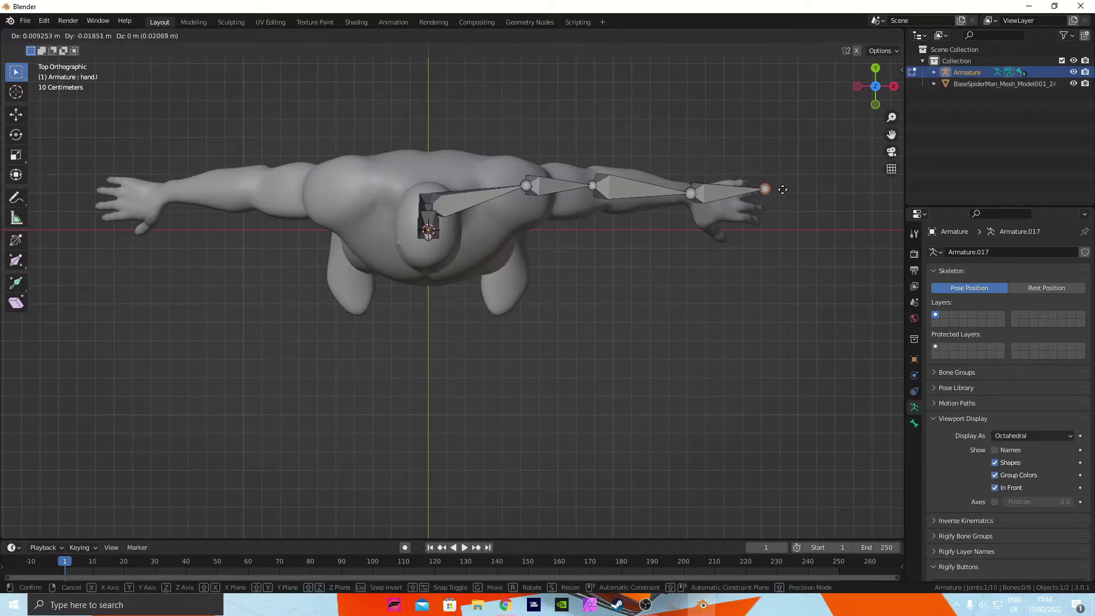
pyautogui.click(787, 204)
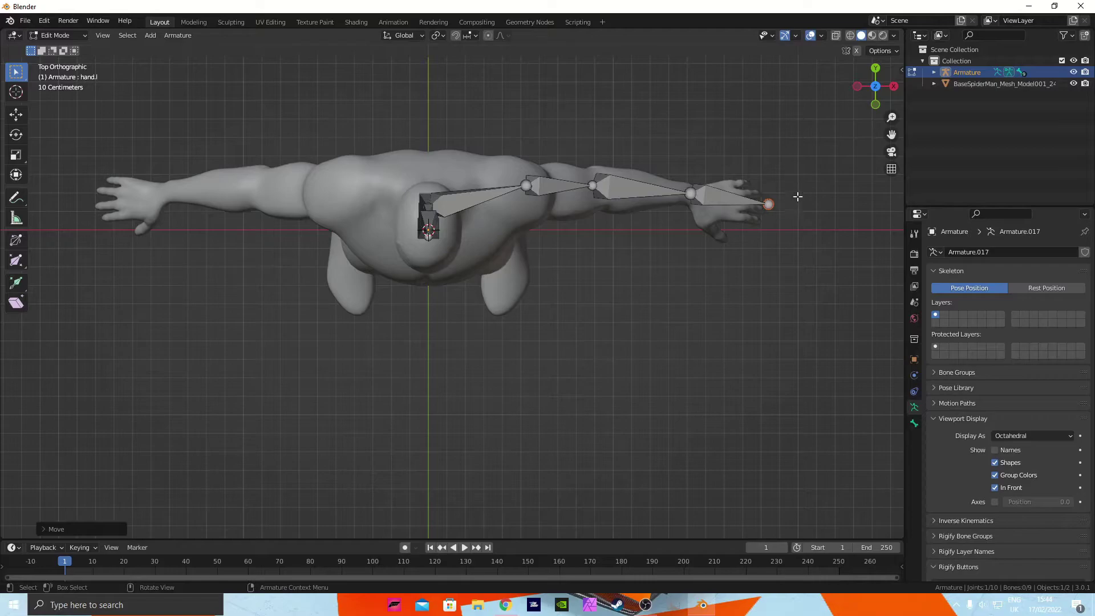
# Step: In front view, extrude a short bone straight down from the base of the root bone
pyautogui.moveTo(798, 196); pyautogui.dragTo(505, 273, button='middle')
pyautogui.scroll(-3, 704, 259)
pyautogui.click(872, 93)
pyautogui.scroll(3, 506, 286)
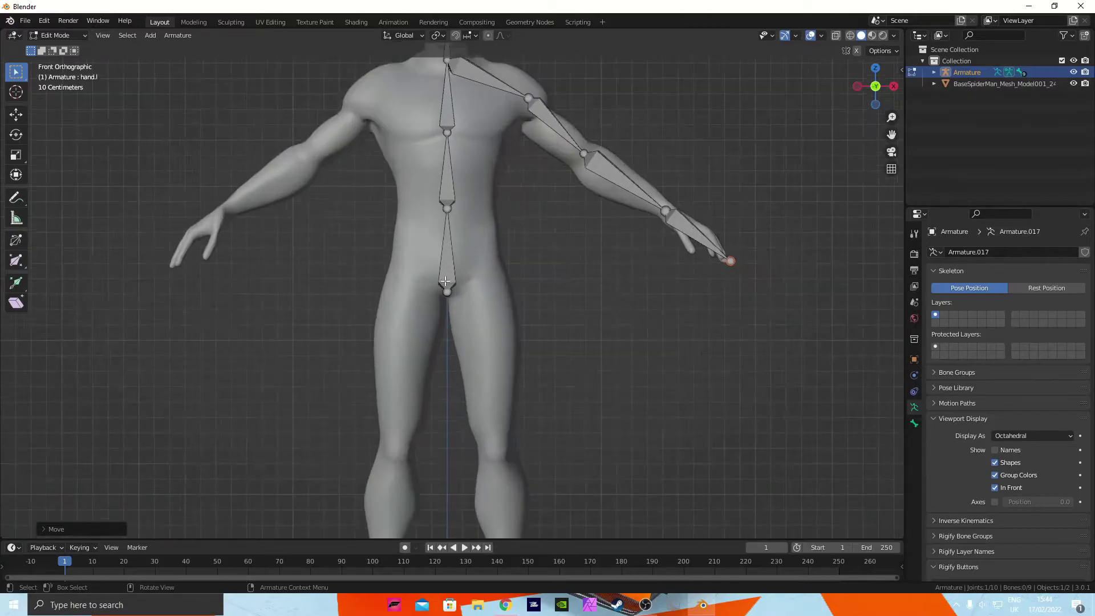
pyautogui.scroll(1, 445, 281)
pyautogui.click(446, 292)
pyautogui.press('e')
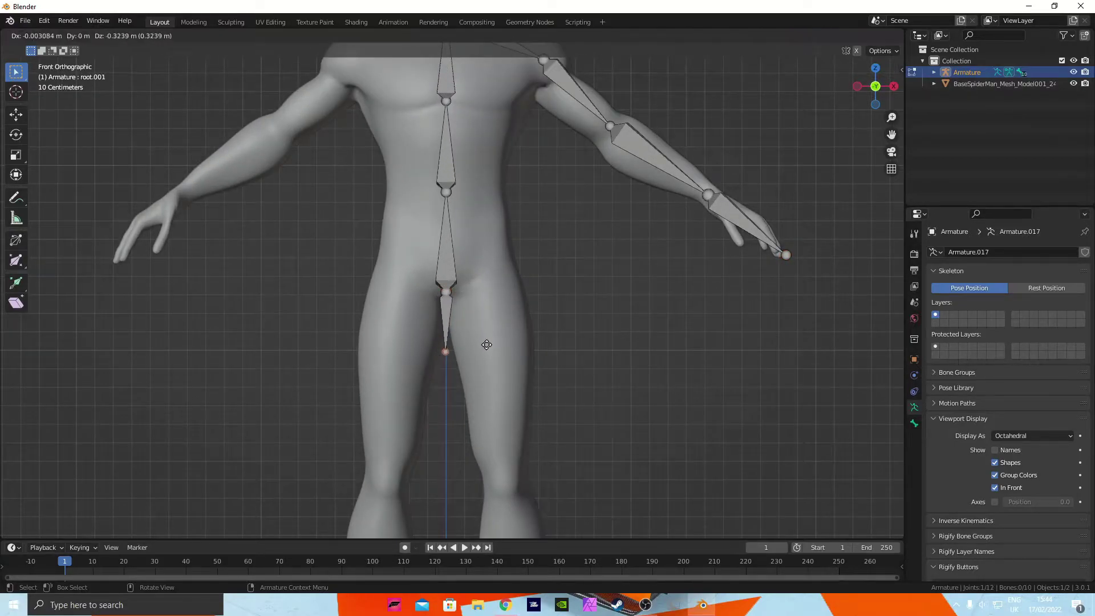
pyautogui.click(487, 367)
# Step: Move the new bone about 0.23 m sideways into the left thigh and rotate it to follow the leg's angle
pyautogui.click(454, 330)
pyautogui.press('g')
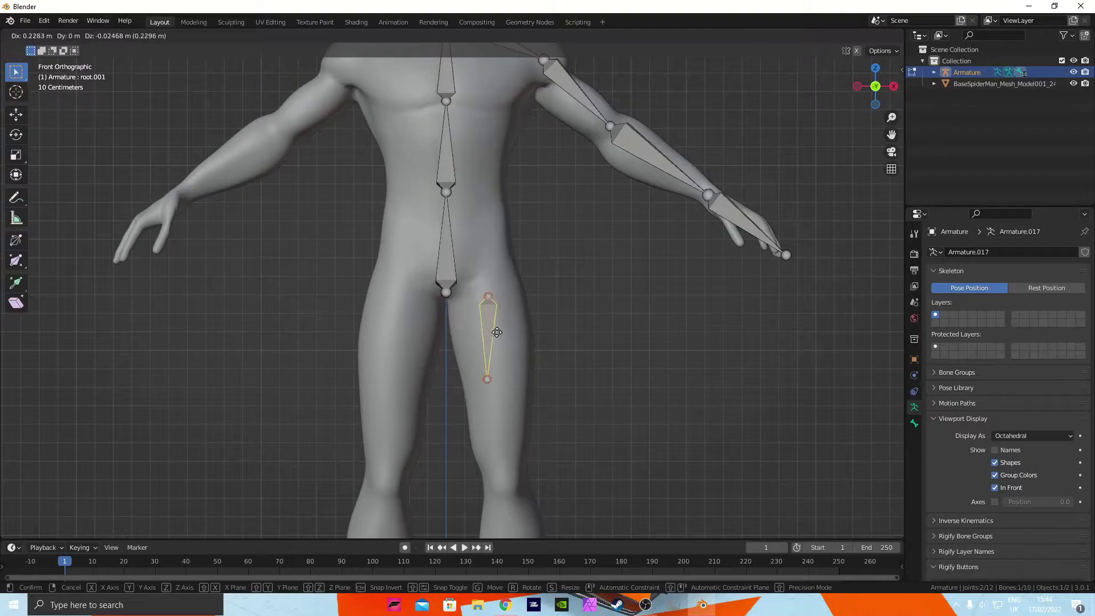
pyautogui.click(497, 332)
pyautogui.press('r')
pyautogui.click(522, 271)
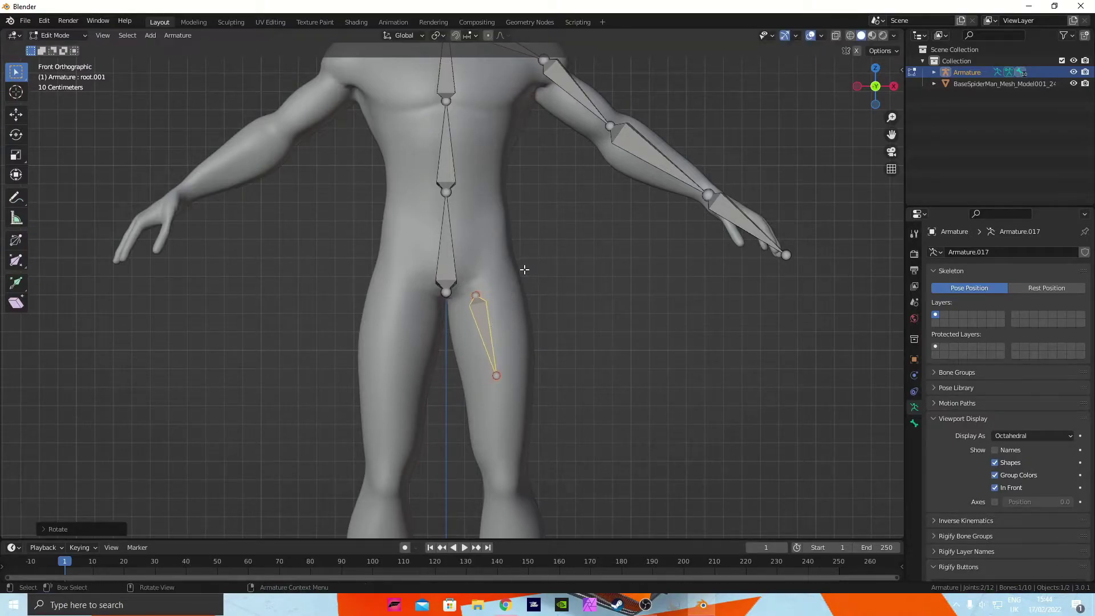
# Step: Parent the left thigh bone to the root bone with Keep Offset
pyautogui.keyDown('shift'); pyautogui.click(446, 279); pyautogui.keyUp('shift')
pyautogui.hotkey('ctrl', 'p')
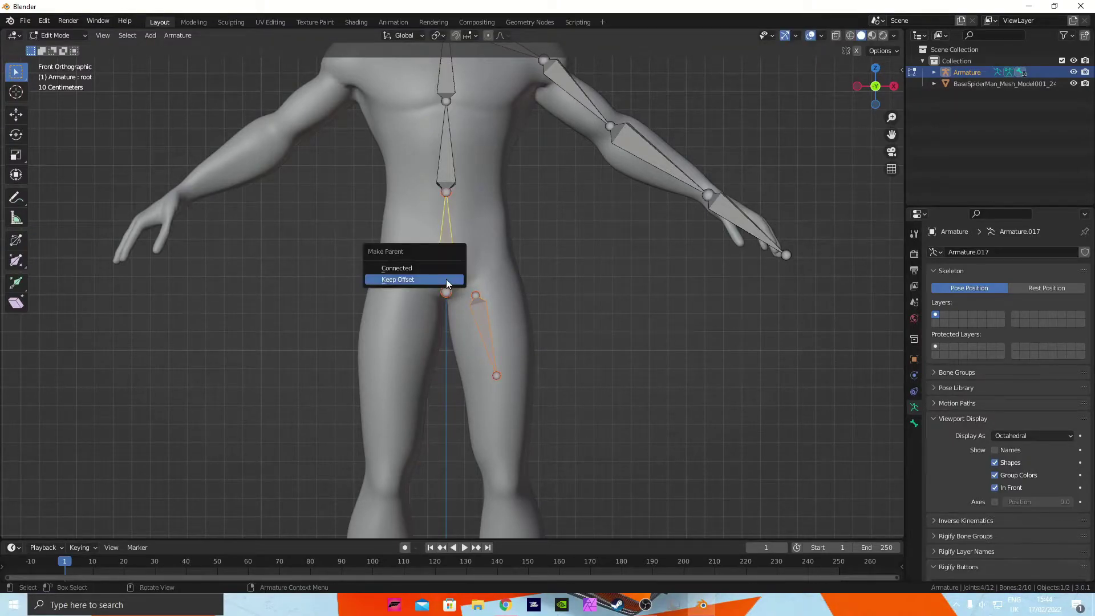
pyautogui.click(430, 279)
# Step: Move the lower end of the left thigh bone down to the knee
pyautogui.scroll(-2, 429, 279)
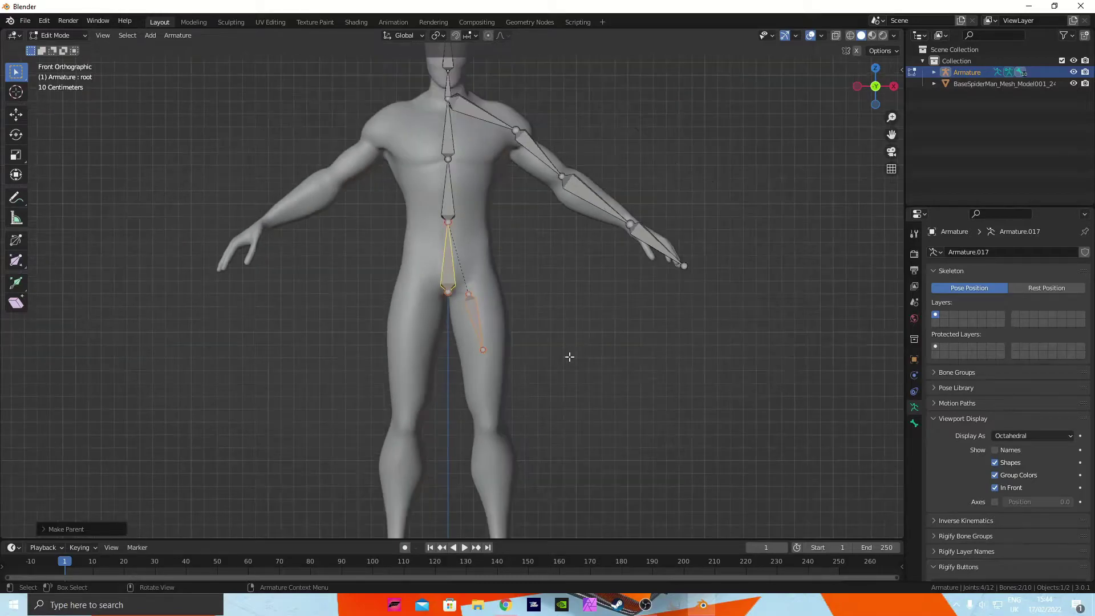
pyautogui.click(483, 350)
pyautogui.scroll(-1, 606, 345)
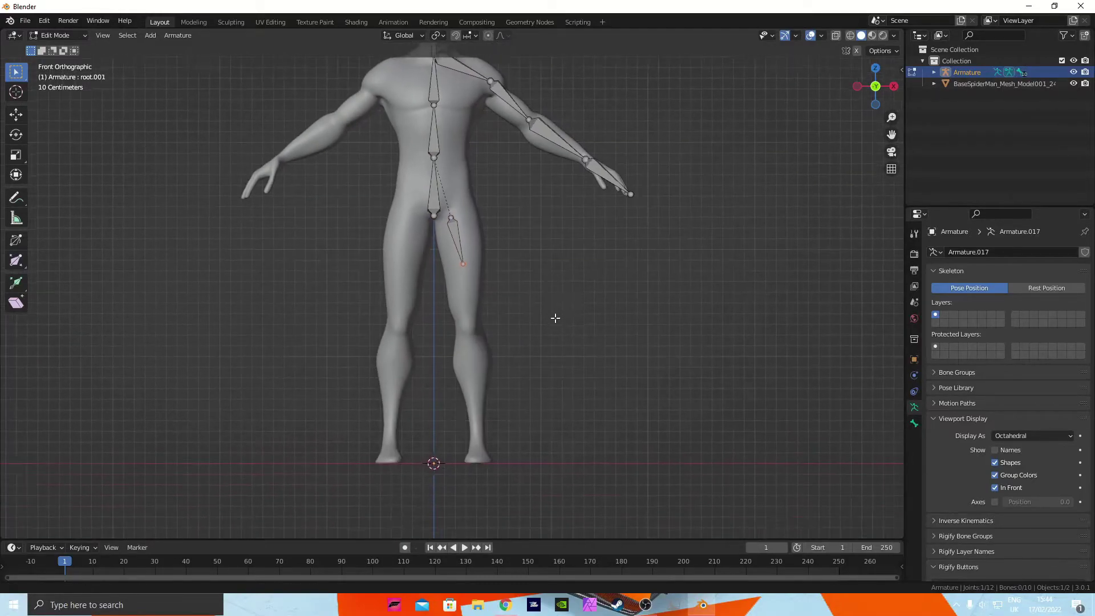
pyautogui.press('g')
pyautogui.click(527, 289)
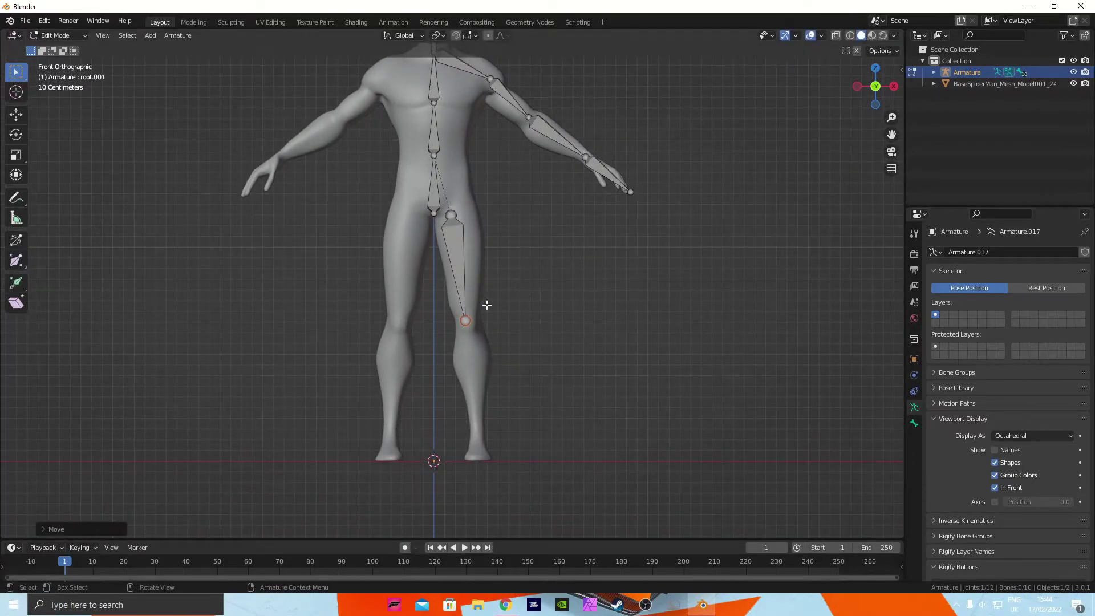
# Step: Extrude a shin bone about 1.16 m long from the left knee to the ankle and shift its ankle end backward
pyautogui.press('e')
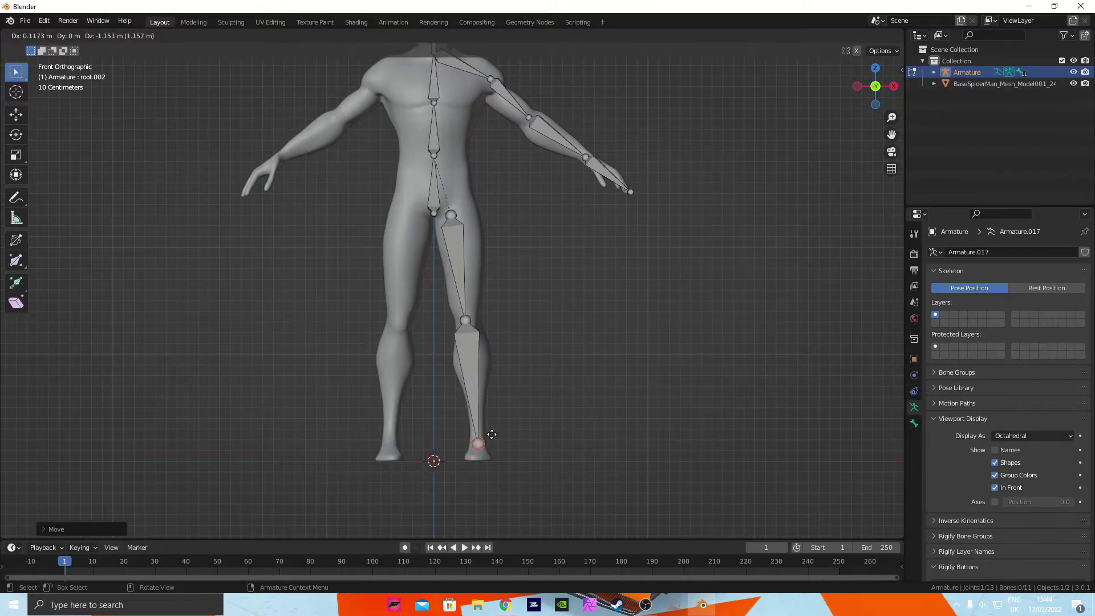
pyautogui.click(491, 434)
pyautogui.click(894, 86)
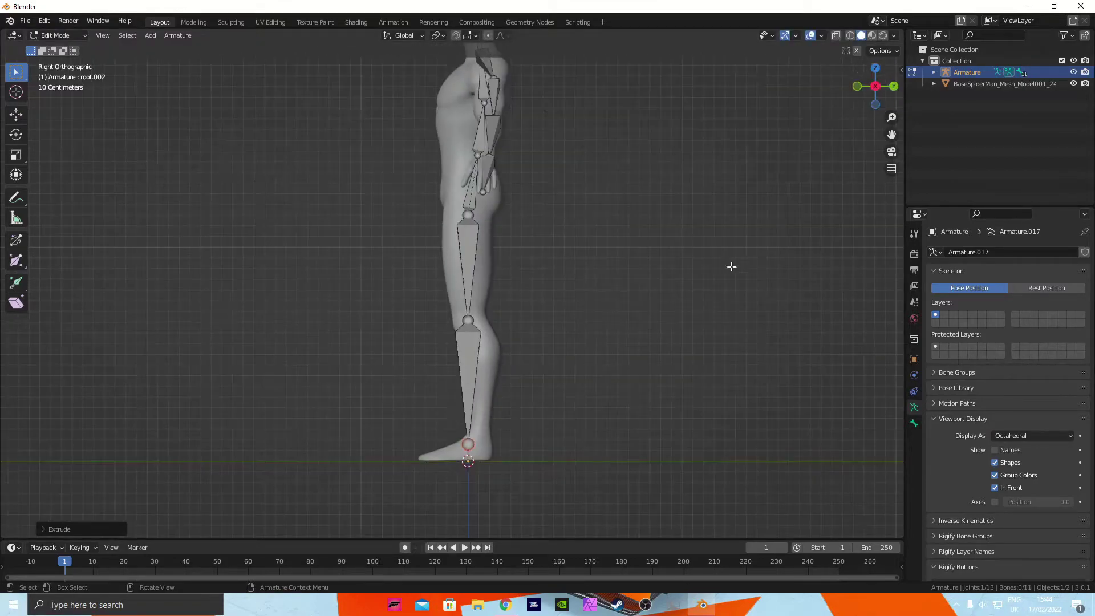
pyautogui.scroll(3, 542, 420)
pyautogui.moveTo(542, 420)
pyautogui.mouseDown(button='middle')
pyautogui.moveTo(541, 369)
pyautogui.moveTo(535, 425)
pyautogui.mouseUp(button='middle')
pyautogui.click(875, 94)
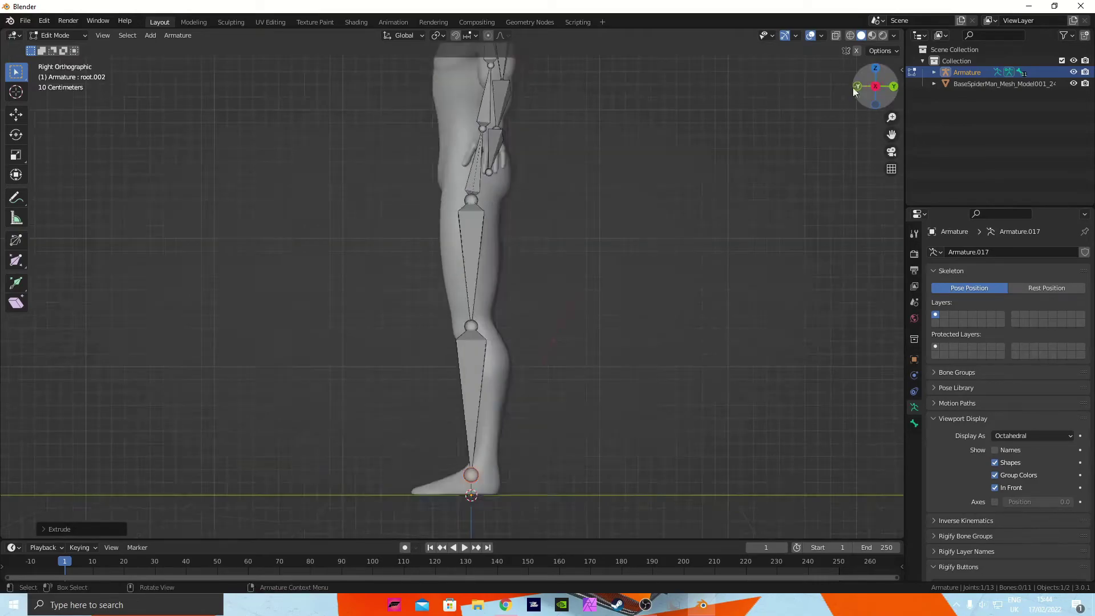
pyautogui.keyDown('shift'); pyautogui.moveTo(619, 389); pyautogui.dragTo(580, 225, button='middle'); pyautogui.keyUp('shift')
pyautogui.moveTo(433, 311); pyautogui.dragTo(443, 308)
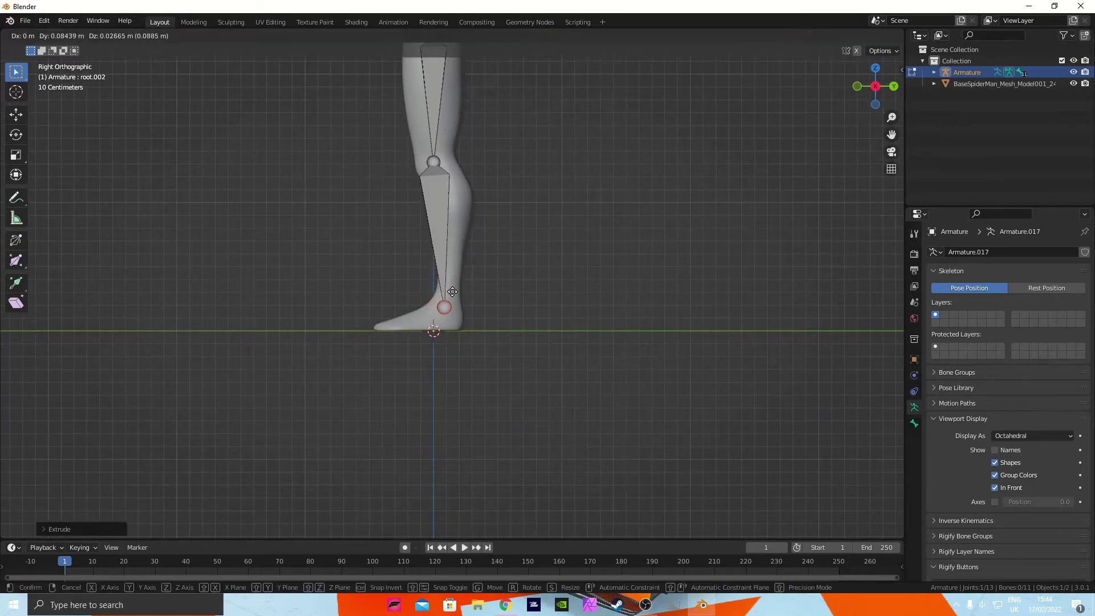
# Step: Extrude a foot bone from the left ankle to the toes and a second bone from the ankle straight backward
pyautogui.press('e')
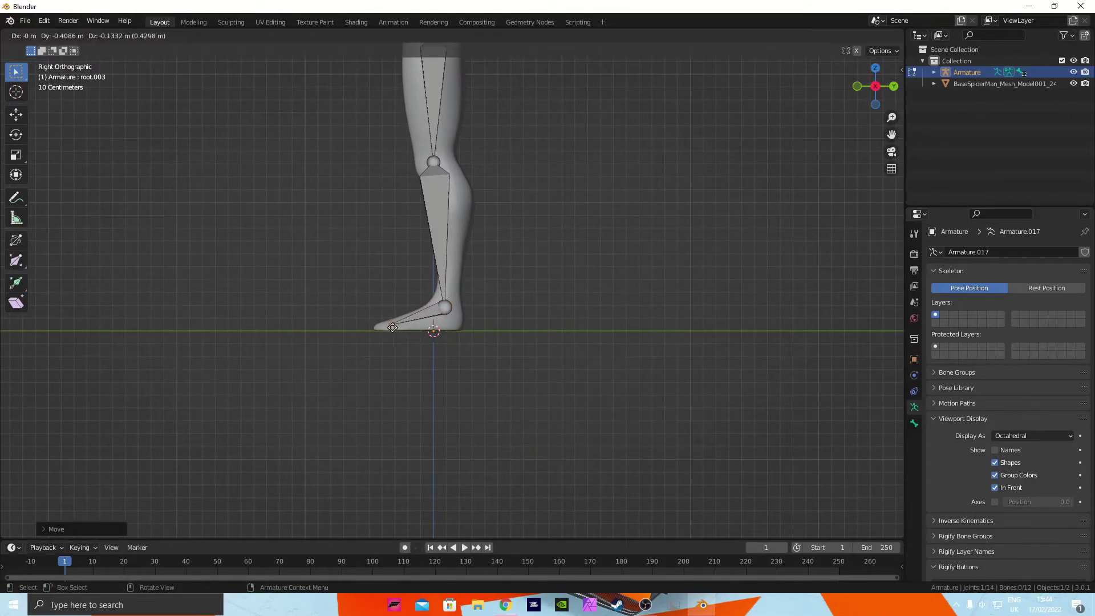
pyautogui.click(379, 327)
pyautogui.click(447, 307)
pyautogui.press('e')
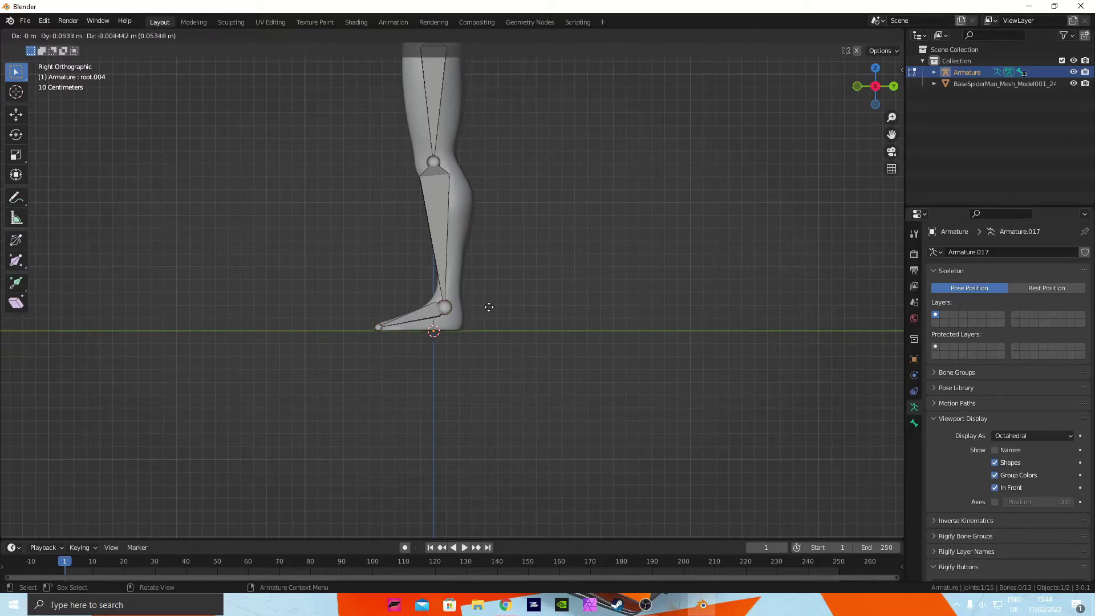
pyautogui.click(533, 305)
# Step: Extrude a bone forward from the left knee joint and select it
pyautogui.click(433, 162)
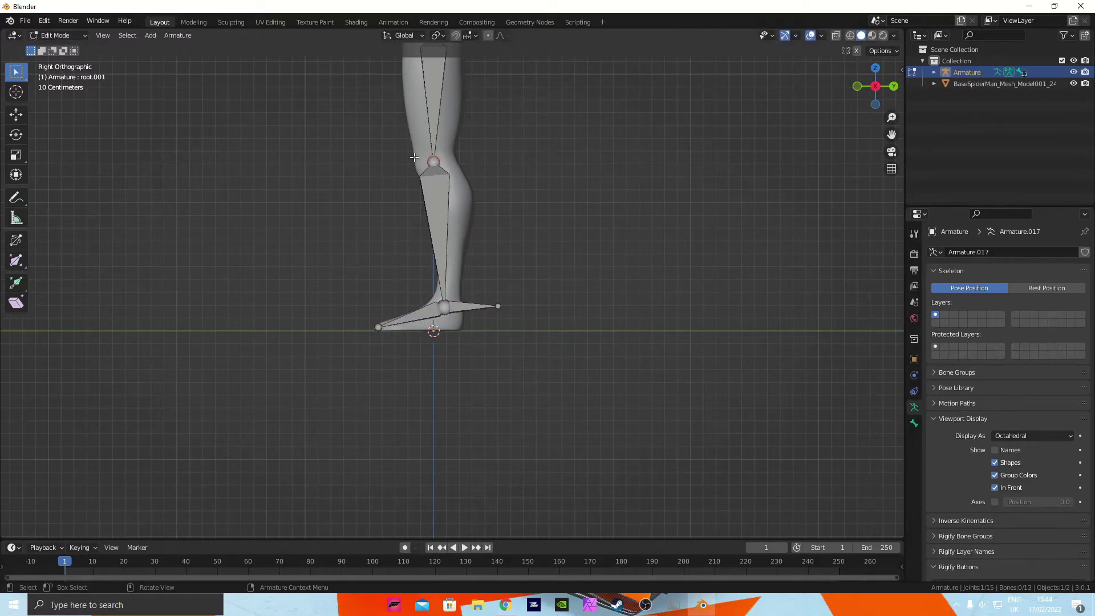
pyautogui.press('e')
pyautogui.click(312, 152)
pyautogui.click(404, 165)
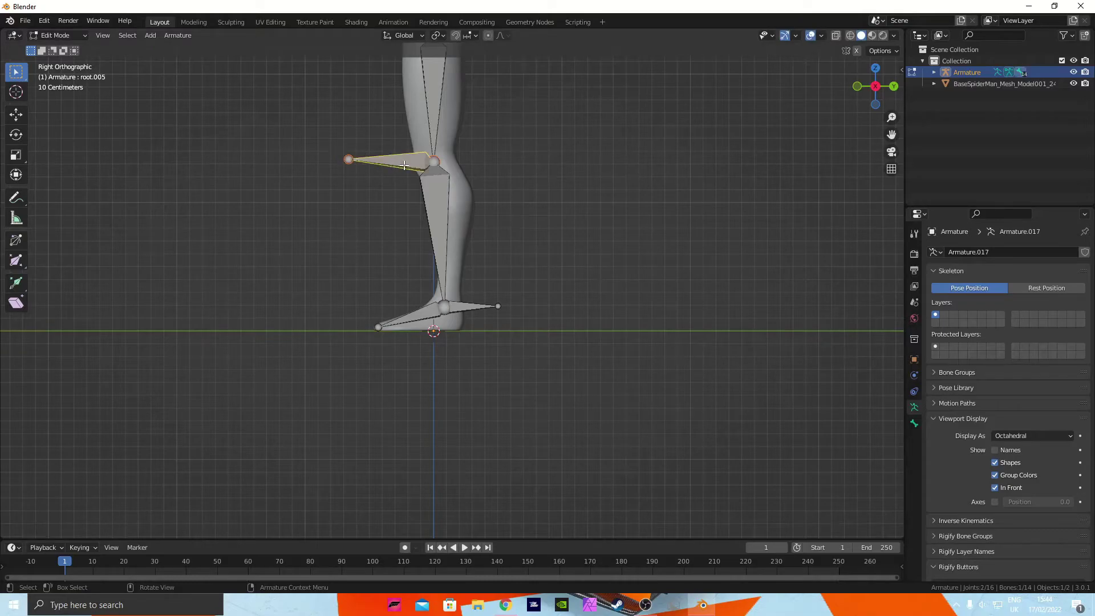
# Step: Clear the parent of the bone extruded forward from the left knee and of the bone behind the left ankle
pyautogui.hotkey('alt', 'p')
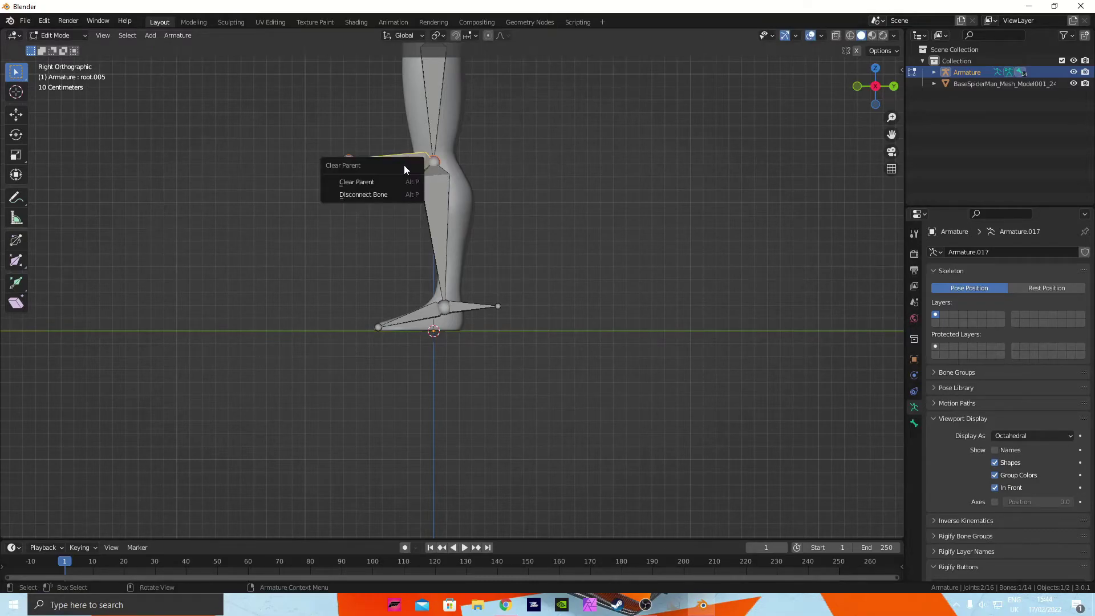
pyautogui.click(381, 182)
pyautogui.click(475, 308)
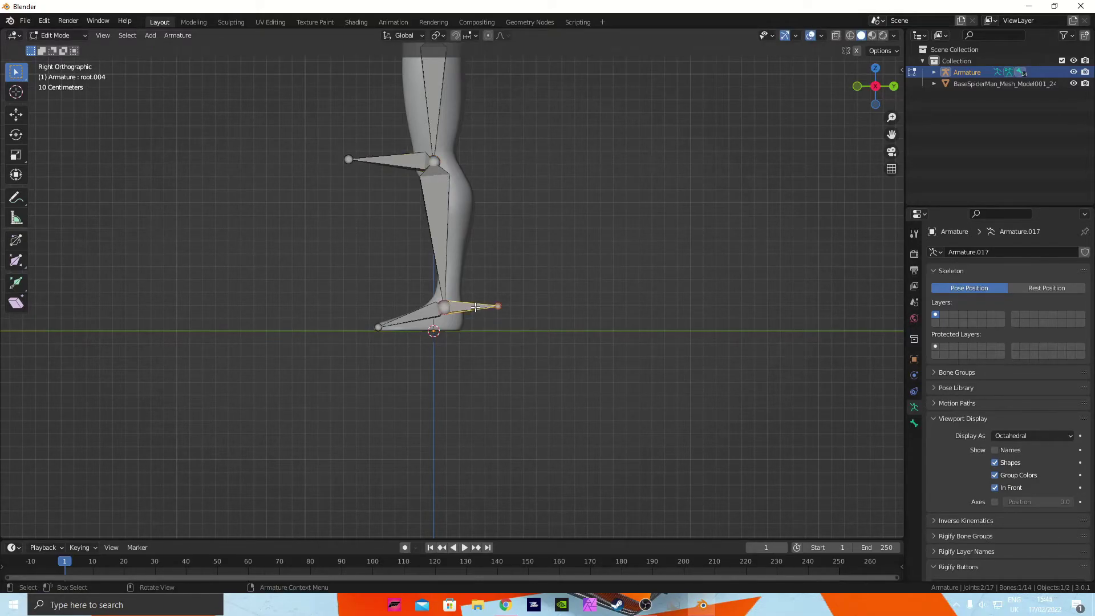
pyautogui.hotkey('alt', 'p')
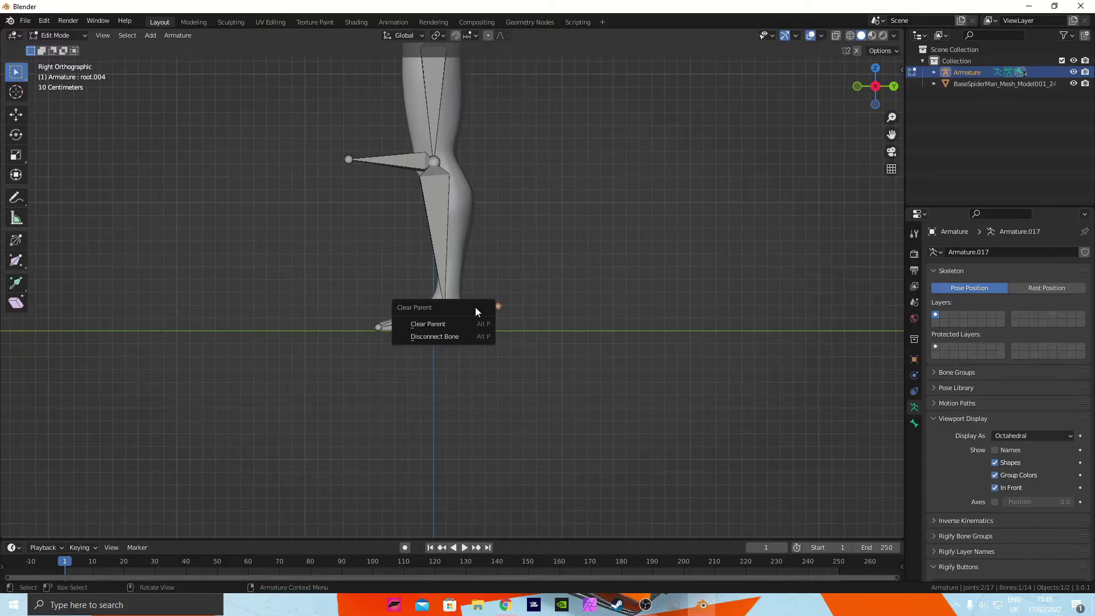
pyautogui.click(451, 324)
# Step: Move the knee control bone forward along the global Y axis until its head is at about Y -0.83 m
pyautogui.click(384, 165)
pyautogui.press('g')
pyautogui.press('y')
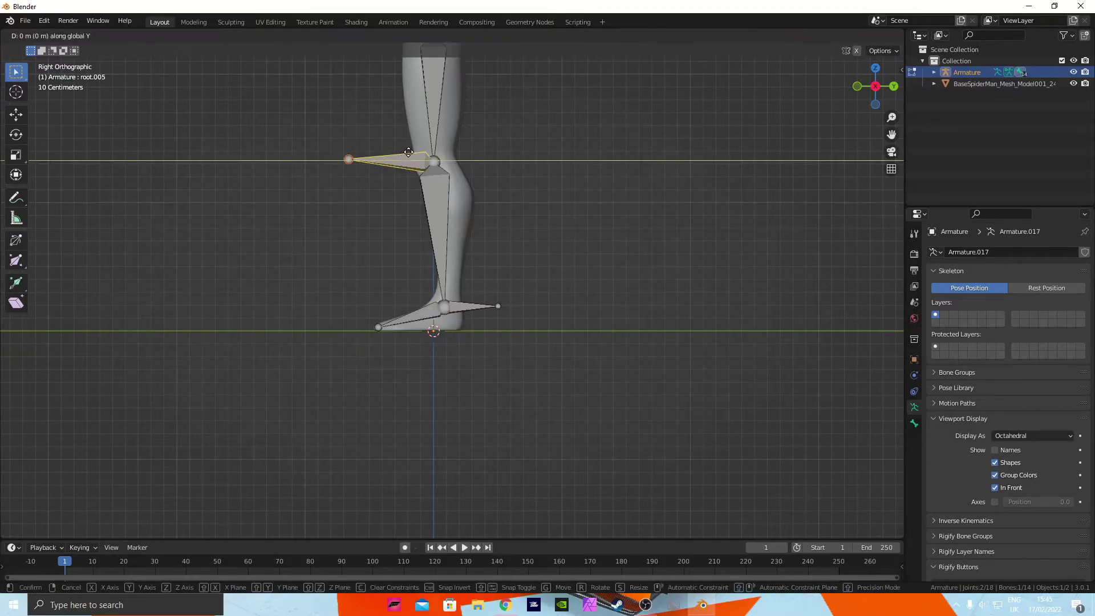
pyautogui.click(325, 166)
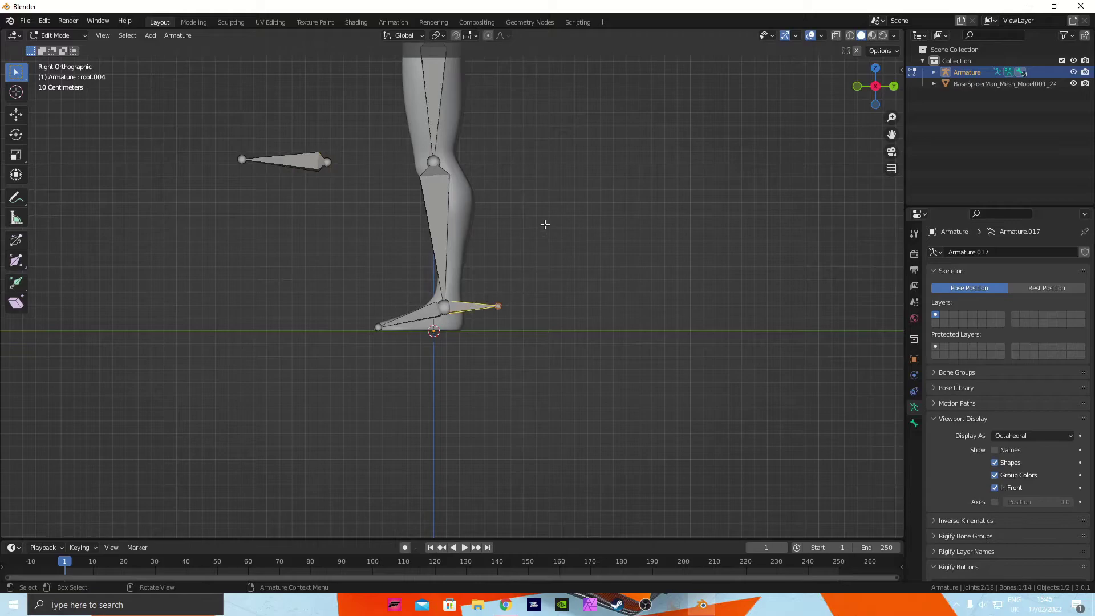
# Step: Rename the left thigh bone as upperleg.l
pyautogui.scroll(-1, 543, 226)
pyautogui.click(440, 141)
pyautogui.press('F2')
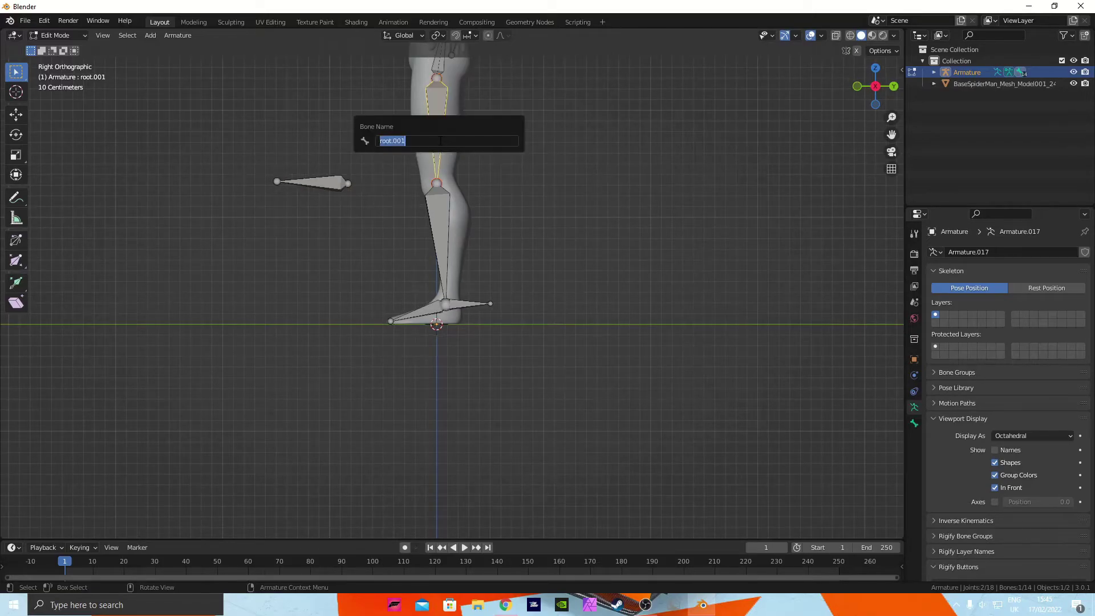
pyautogui.write('upperleg.l')
pyautogui.press('Return')
# Step: Rename the left shin bone as lowerleg.l
pyautogui.click(445, 228)
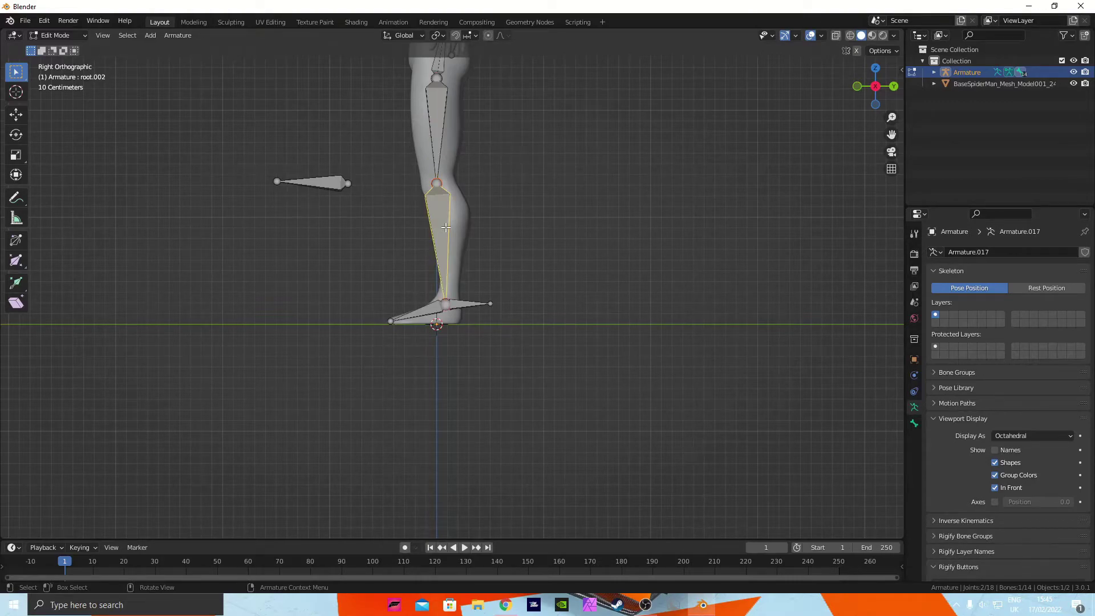
pyautogui.press('F2')
pyautogui.write('lowerleg.')
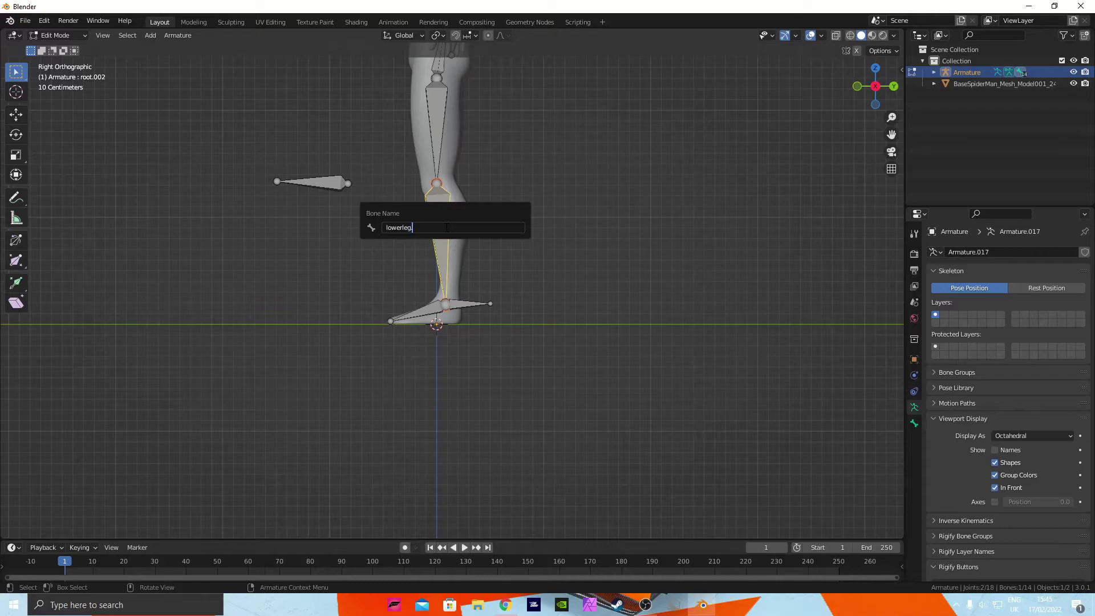
pyautogui.write('l')
pyautogui.press('Return')
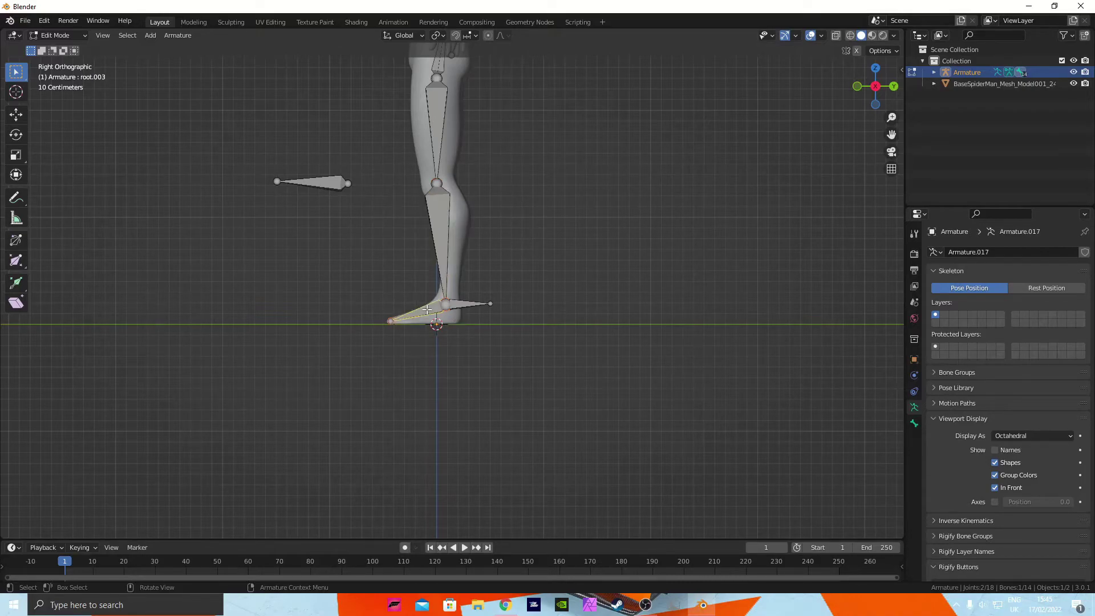
# Step: Rename the bone from the left ankle to the toes as foot.l
pyautogui.press('F2')
pyautogui.press('BackSpace')
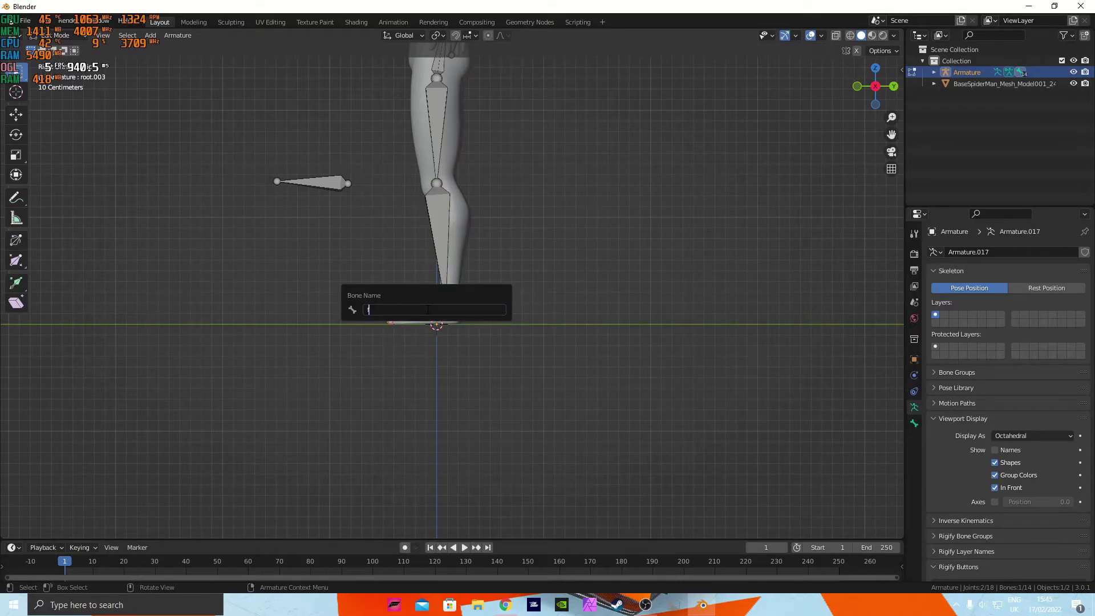
pyautogui.write('foot.l')
pyautogui.press('Return')
# Step: Rename the control bone behind the left ankle as iktarget.l
pyautogui.click(476, 306)
pyautogui.press('F2')
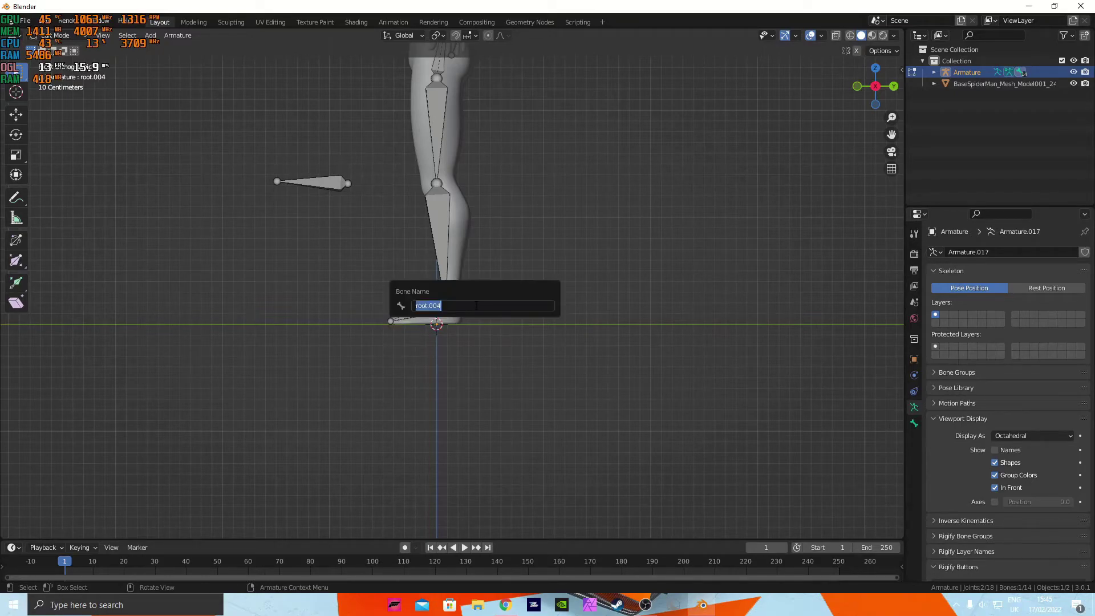
pyautogui.write('ik')
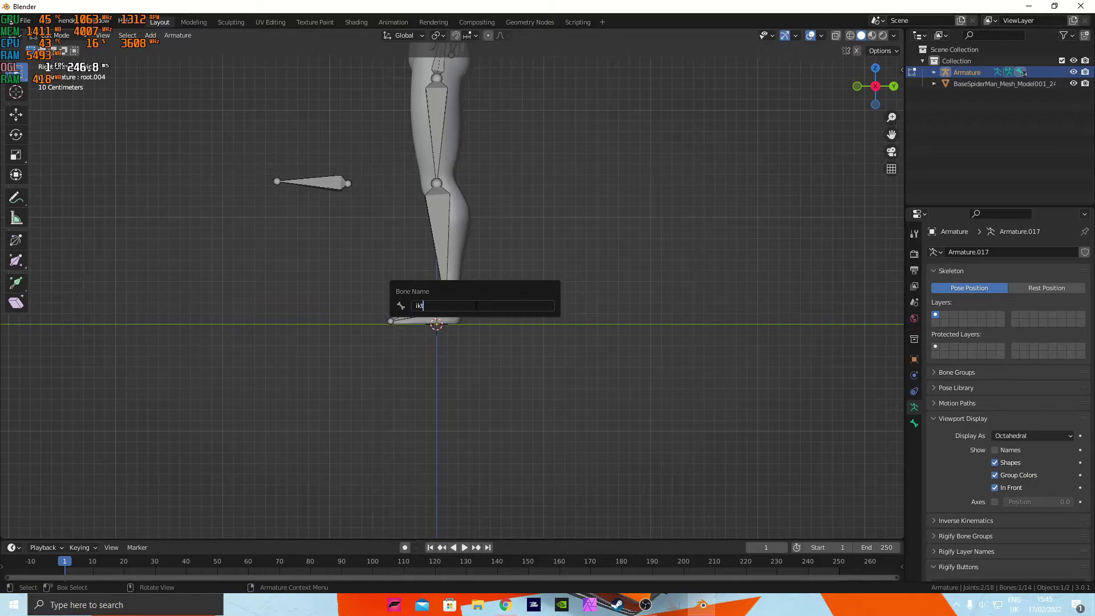
pyautogui.write('target.')
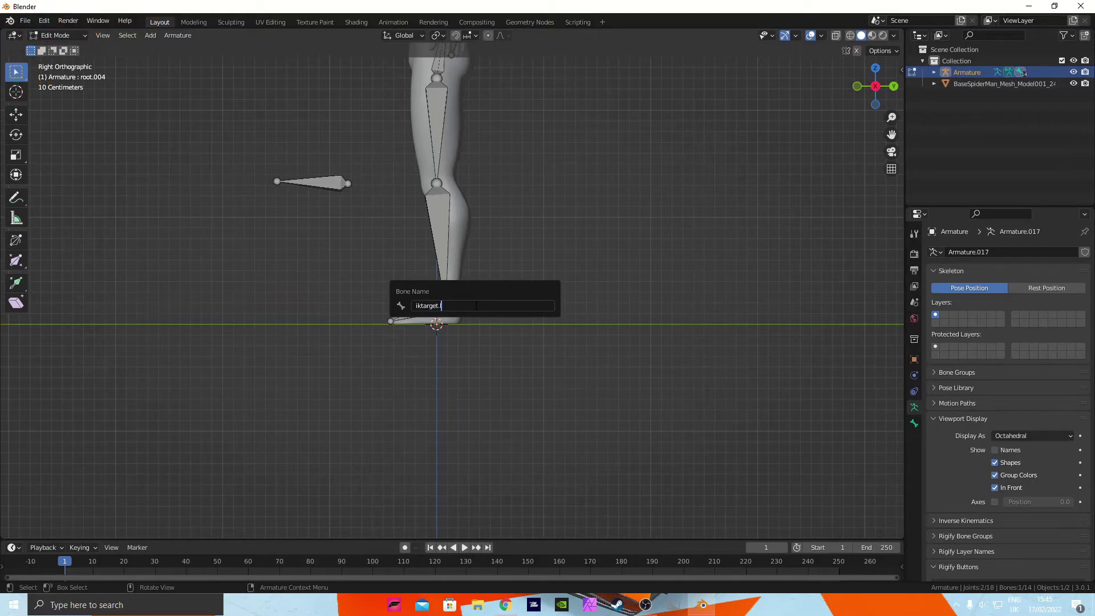
pyautogui.press('Return')
# Step: Rename the detached control bone in front of the left knee as ikpole.l
pyautogui.click(337, 182)
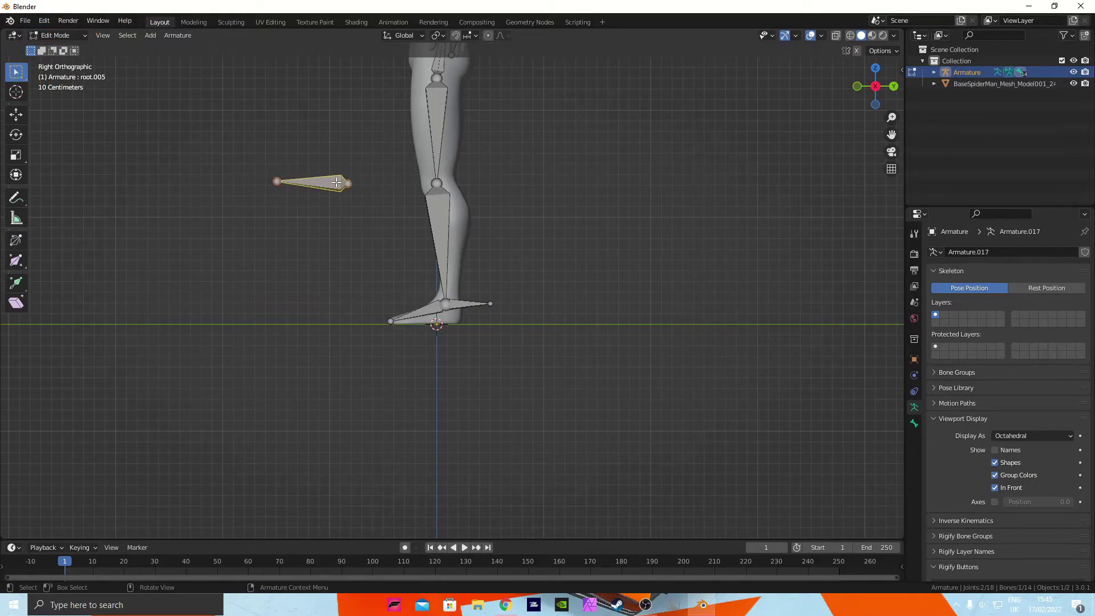
pyautogui.press('F2')
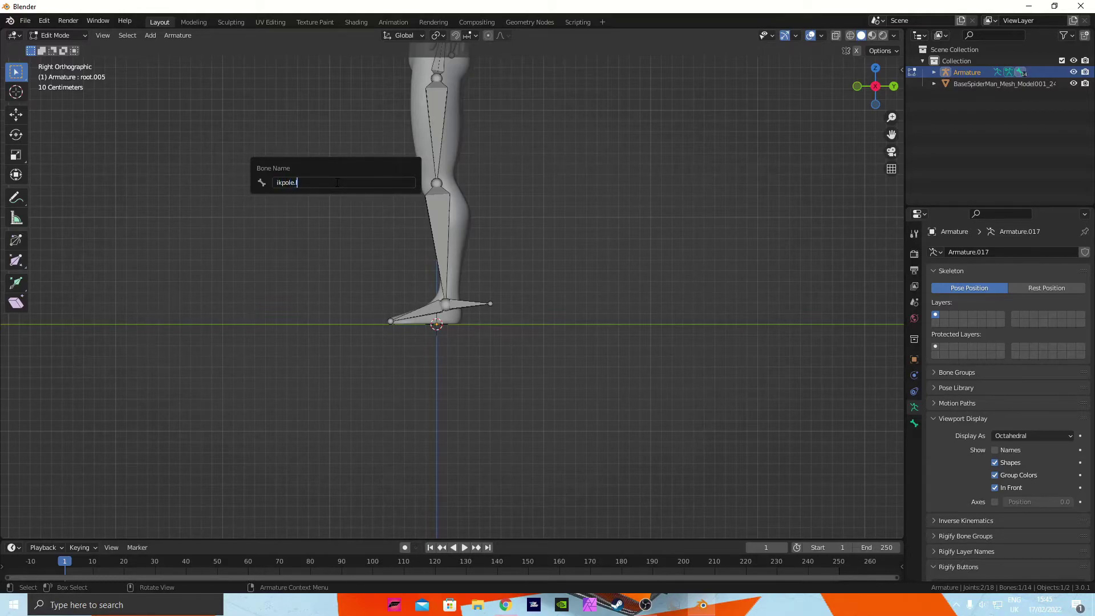
pyautogui.press('Return')
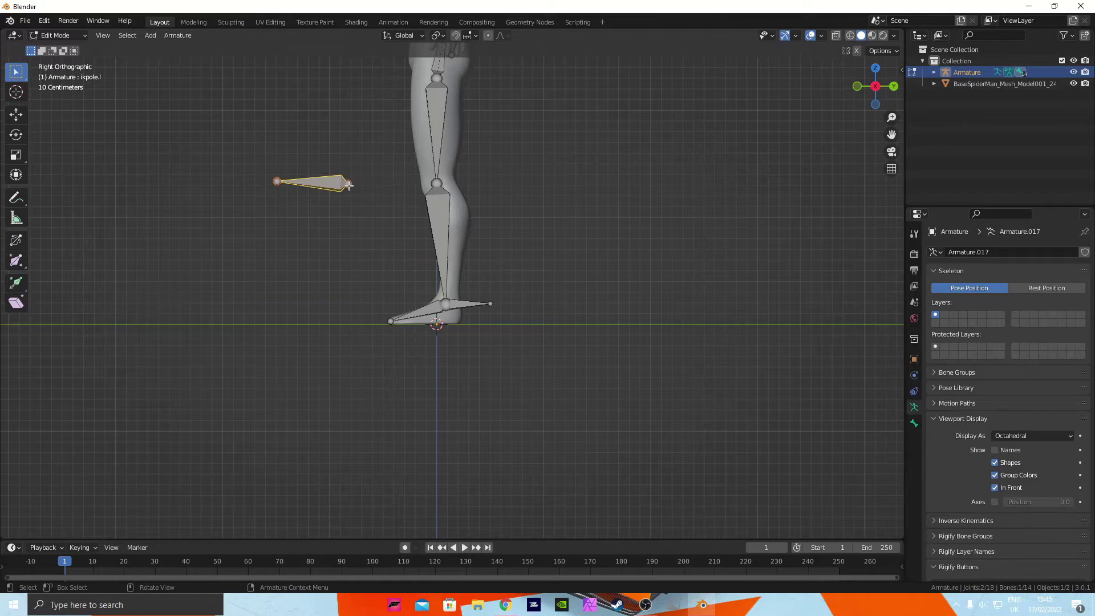
# Step: Check the bones of the spine, head, left arm and left leg by selecting them one after another
pyautogui.moveTo(375, 191); pyautogui.dragTo(536, 221, button='middle')
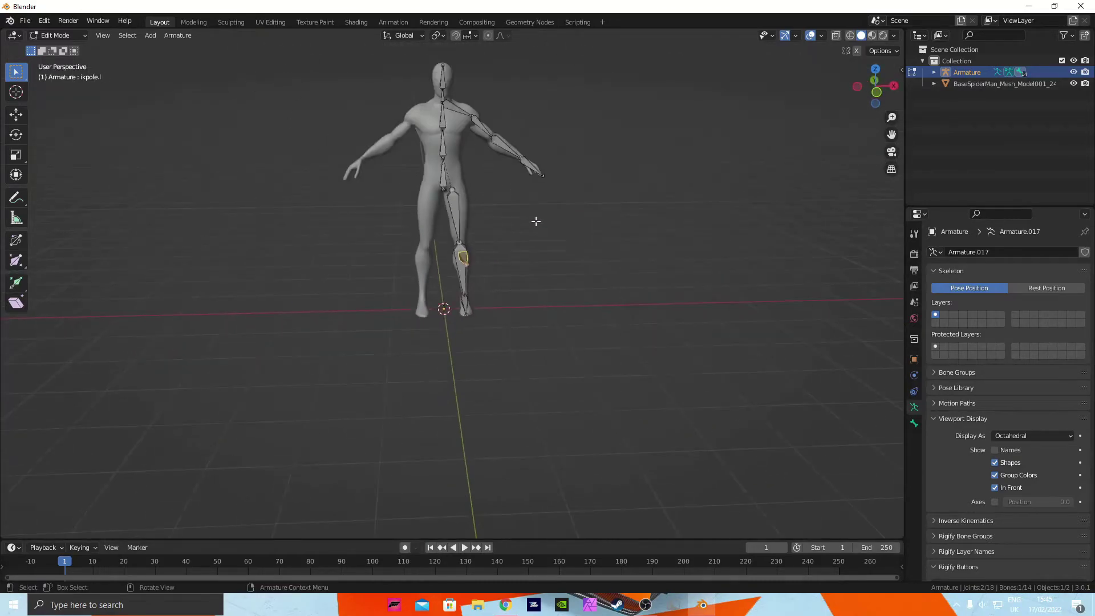
pyautogui.click(442, 169)
pyautogui.click(441, 124)
pyautogui.click(444, 84)
pyautogui.click(444, 95)
pyautogui.click(468, 110)
pyautogui.click(484, 127)
pyautogui.click(512, 150)
pyautogui.click(536, 170)
pyautogui.click(460, 281)
pyautogui.click(470, 306)
pyautogui.moveTo(470, 306); pyautogui.dragTo(565, 216, button='middle')
pyautogui.scroll(5, 561, 205)
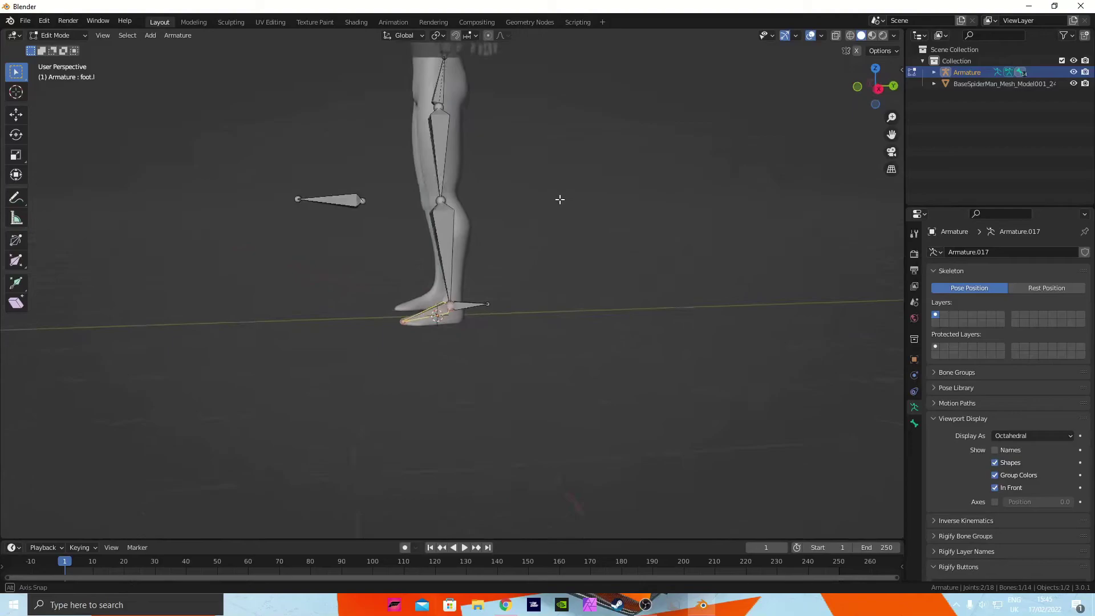
# Step: Turn off Deform for the ikpole.l and iktarget.l control bones
pyautogui.click(342, 199)
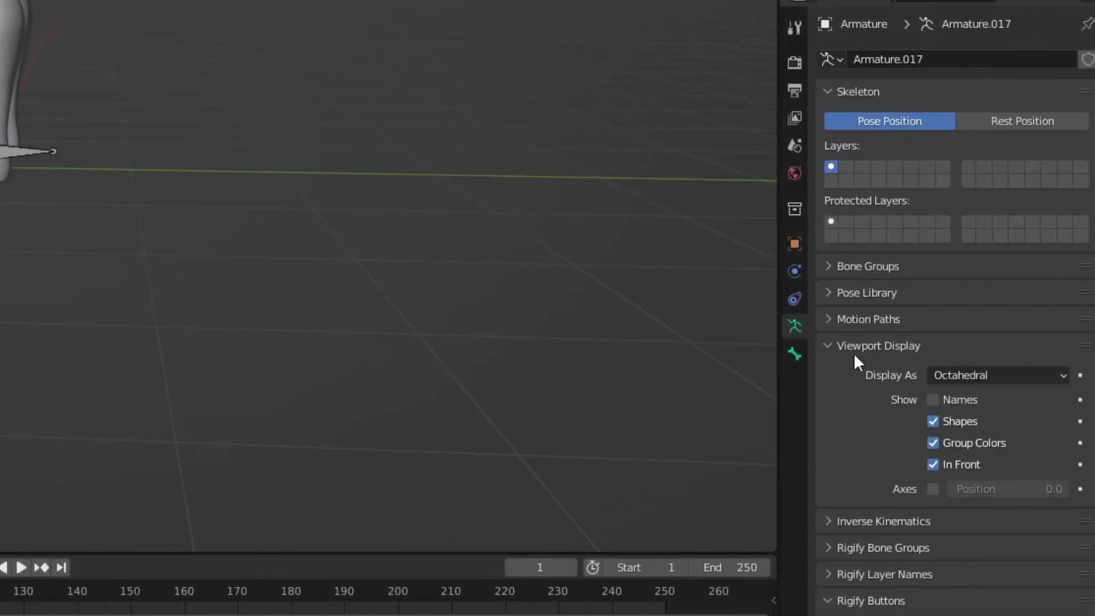
pyautogui.click(796, 354)
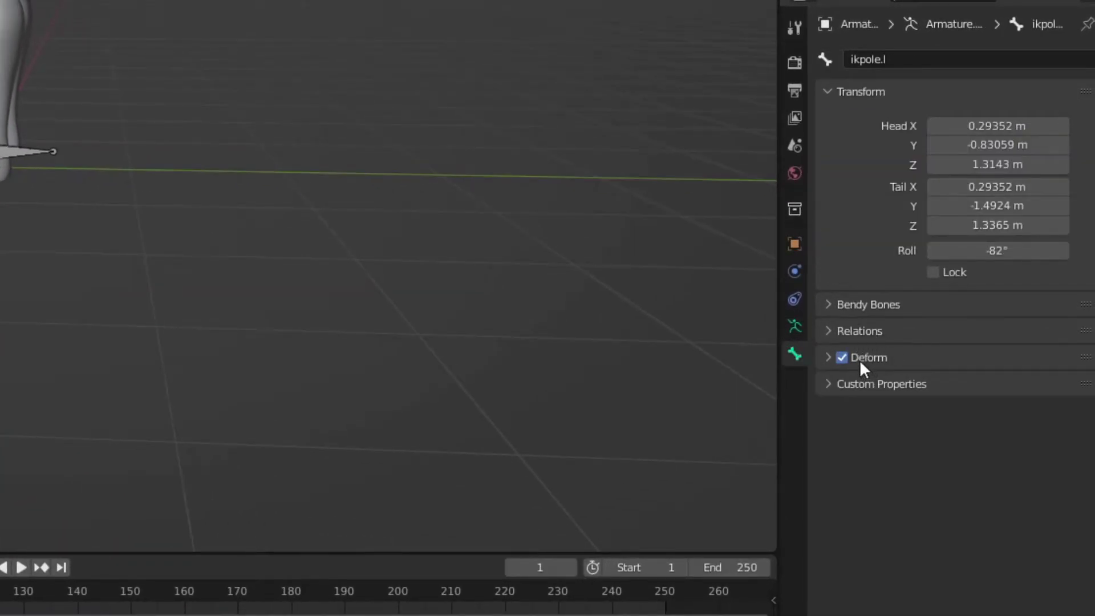
pyautogui.click(842, 359)
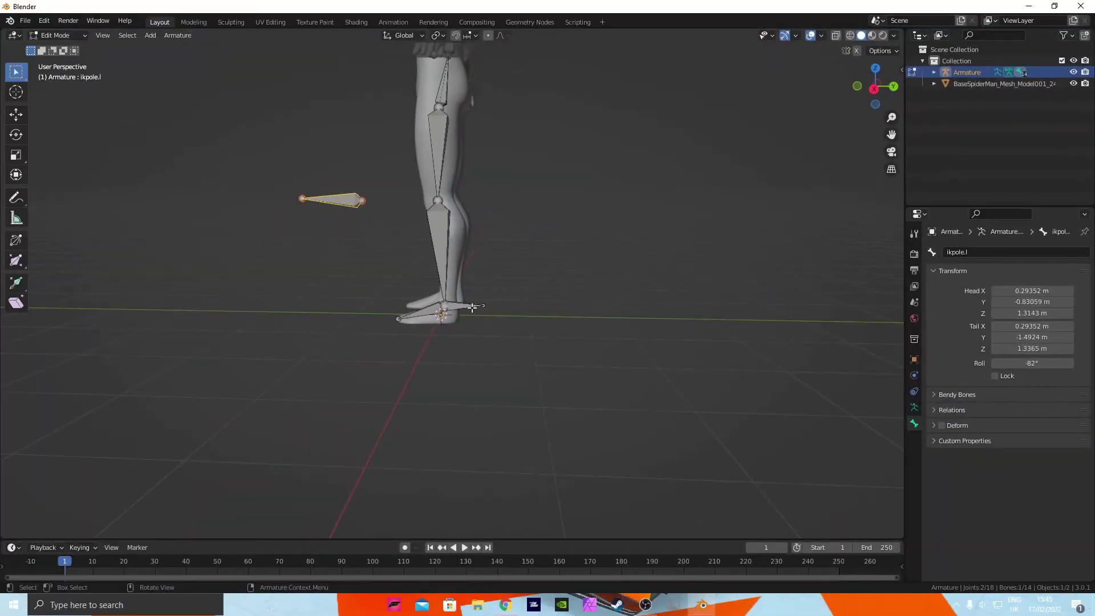
pyautogui.click(28, 153)
pyautogui.click(842, 403)
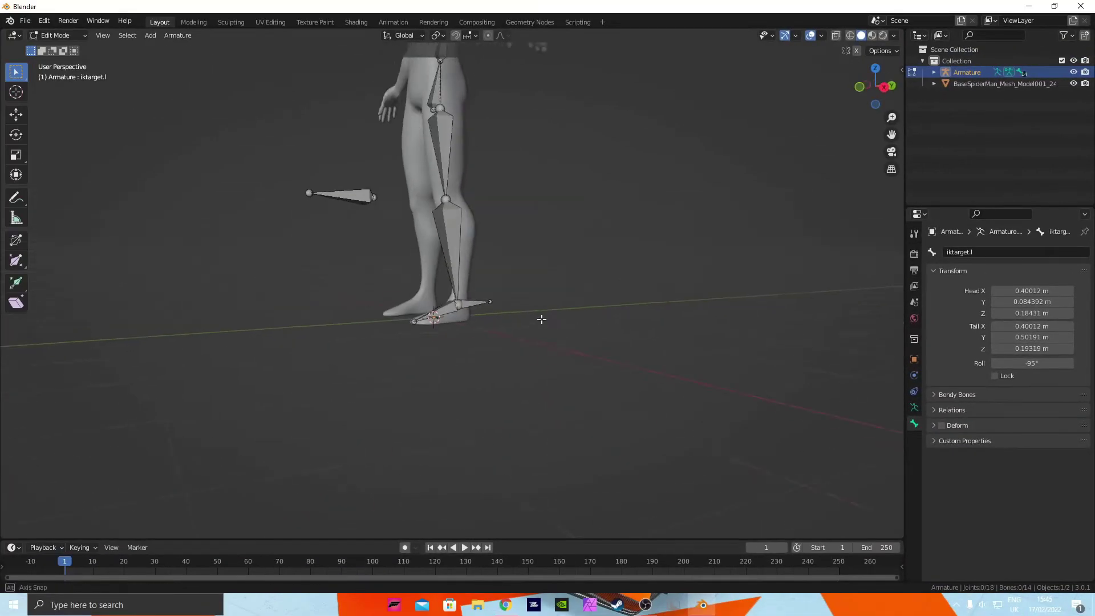
# Step: Switch the armature to Pose Mode and add an Inverse Kinematics constraint to the lowerleg.l bone
pyautogui.hotkey('ctrl', 'Tab')
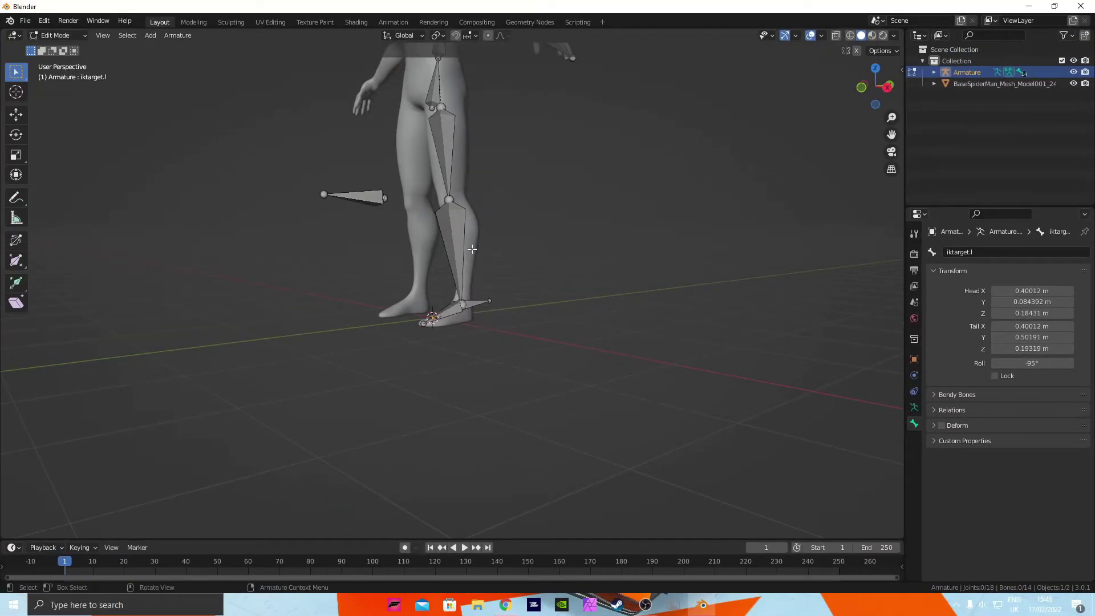
pyautogui.hotkey('ctrl', 'Tab')
pyautogui.click(477, 313)
pyautogui.moveTo(482, 242)
pyautogui.mouseDown(button='middle')
pyautogui.moveTo(564, 246)
pyautogui.moveTo(470, 240)
pyautogui.mouseUp(button='middle')
pyautogui.click(470, 236)
pyautogui.moveTo(584, 243); pyautogui.dragTo(713, 188, button='middle')
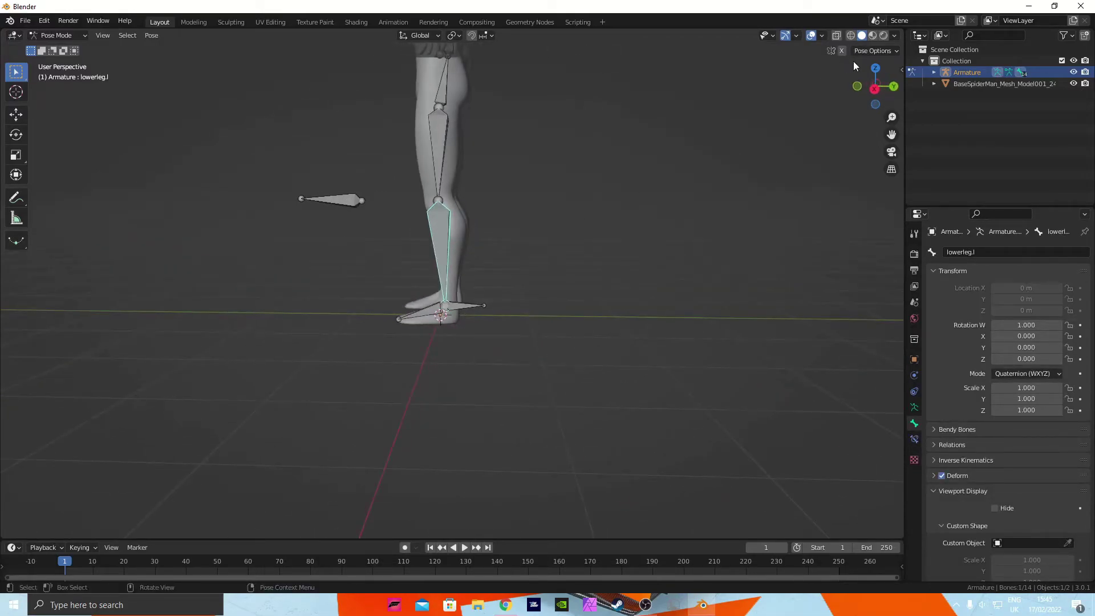
pyautogui.click(877, 91)
pyautogui.moveTo(562, 158); pyautogui.dragTo(575, 189, button='middle')
pyautogui.click(914, 439)
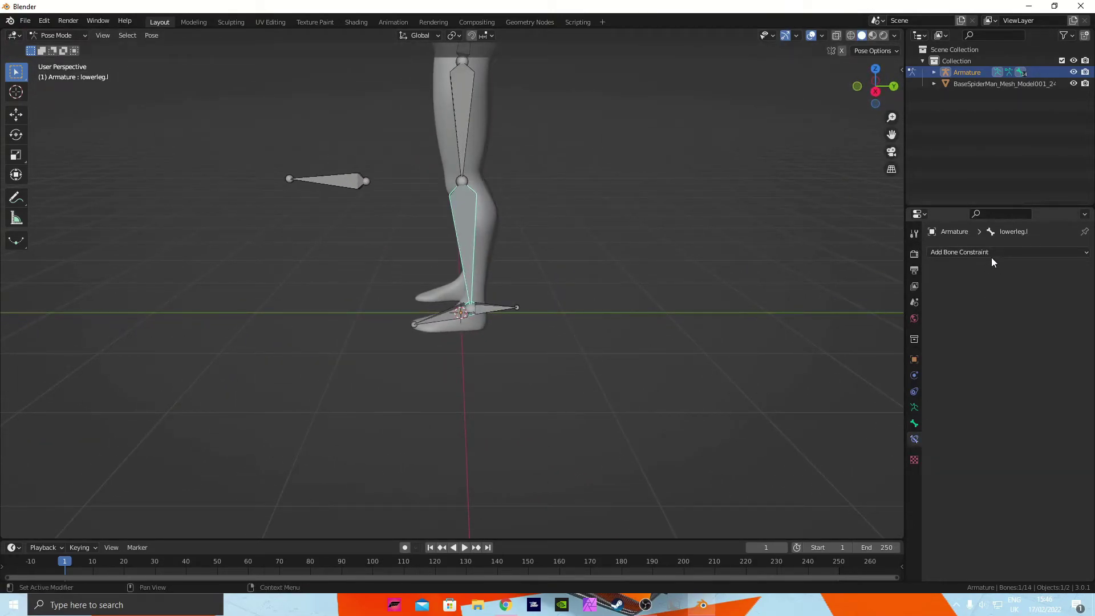
pyautogui.click(992, 256)
pyautogui.click(978, 309)
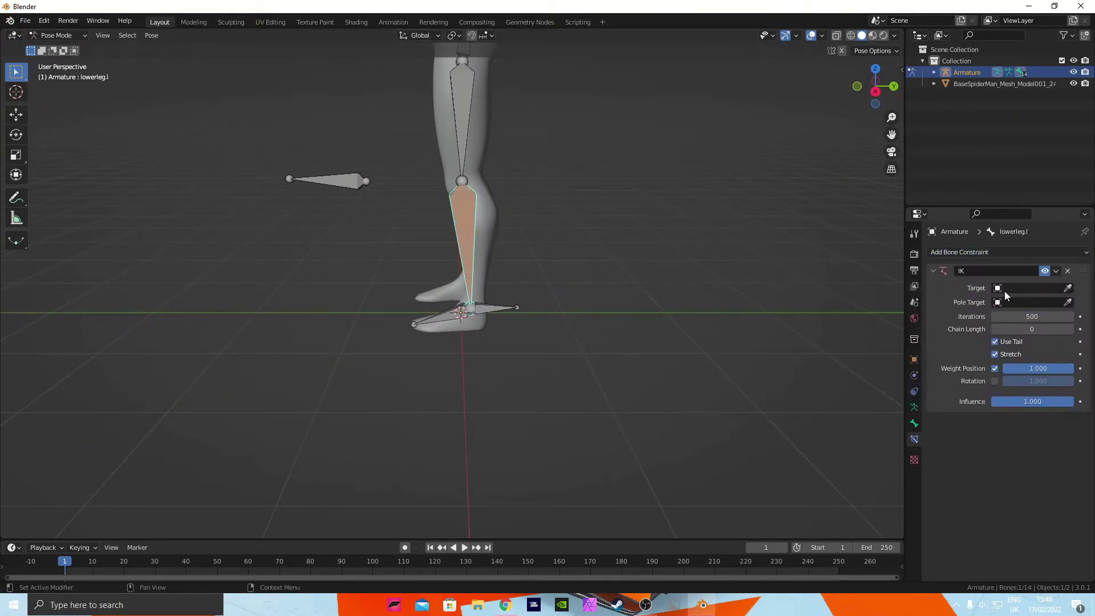
# Step: Set the IK constraint's target to Armature with iktarget.l as the target bone
pyautogui.click(1005, 288)
pyautogui.click(1004, 305)
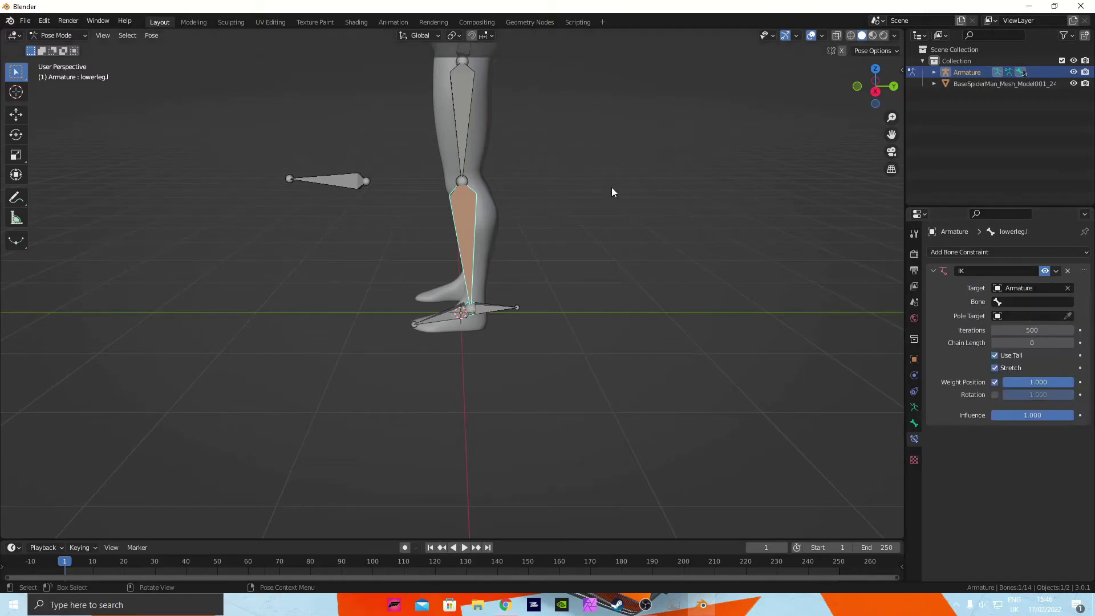
pyautogui.click(1016, 302)
pyautogui.write('tar')
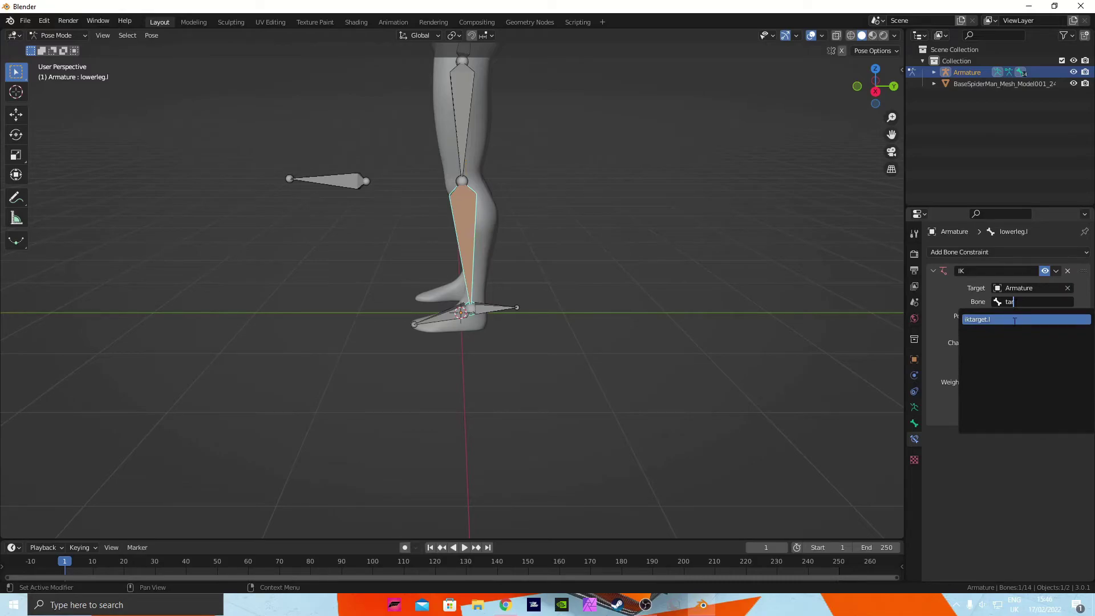
pyautogui.click(1015, 320)
# Step: Set the IK constraint's pole target to Armature with ikpole.l as the pole bone
pyautogui.click(1029, 317)
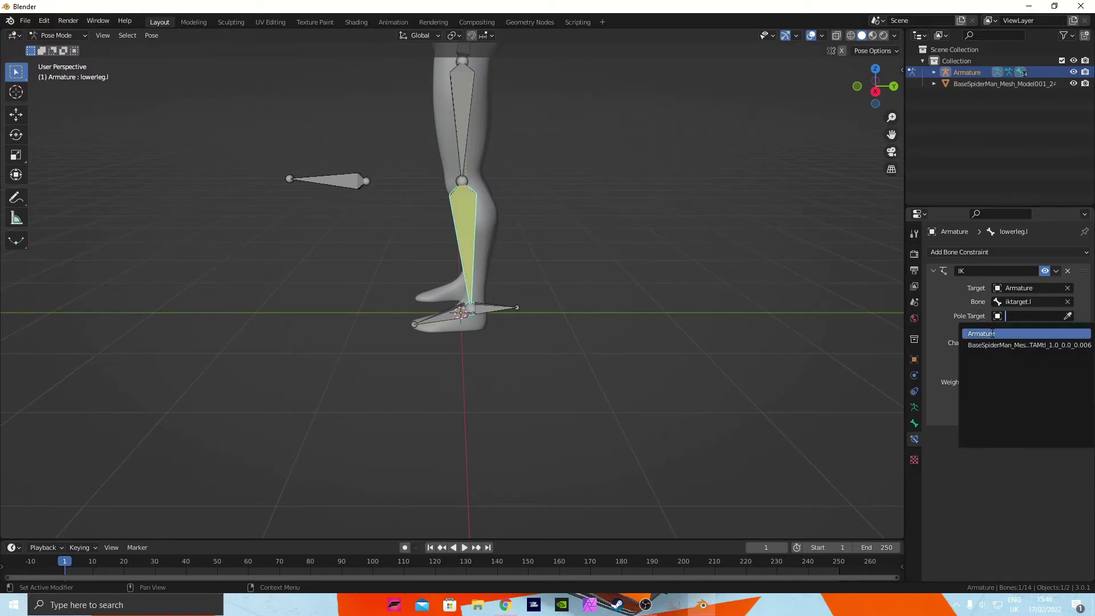
pyautogui.click(991, 334)
pyautogui.click(1006, 331)
pyautogui.write('pole')
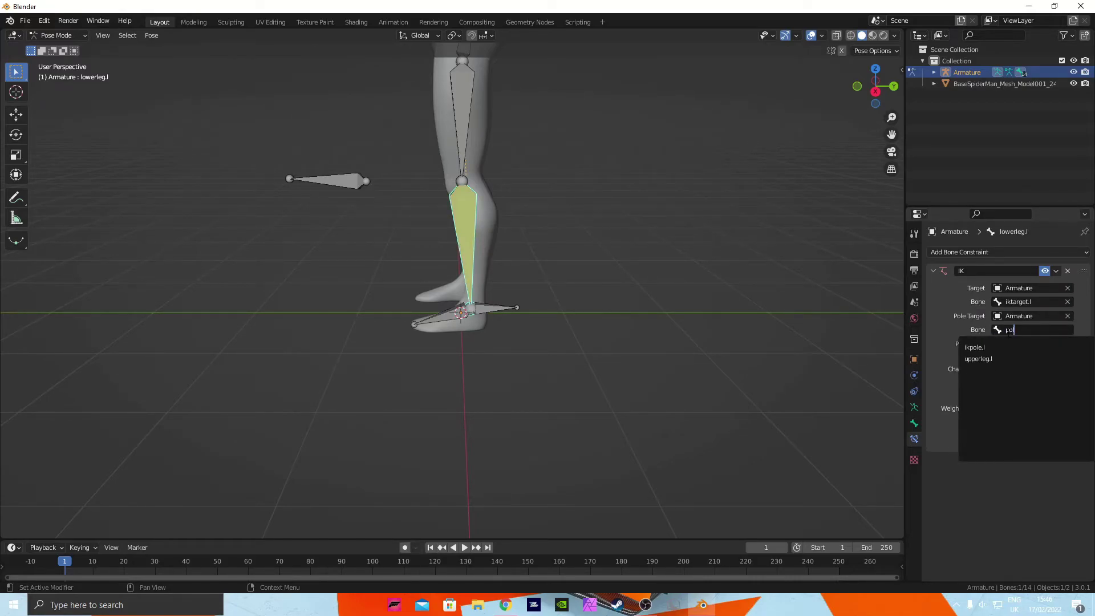
pyautogui.click(987, 347)
# Step: Set the IK constraint's chain length to 2
pyautogui.moveTo(521, 209); pyautogui.dragTo(492, 180, button='middle')
pyautogui.scroll(-3, 556, 201)
pyautogui.click(1019, 368)
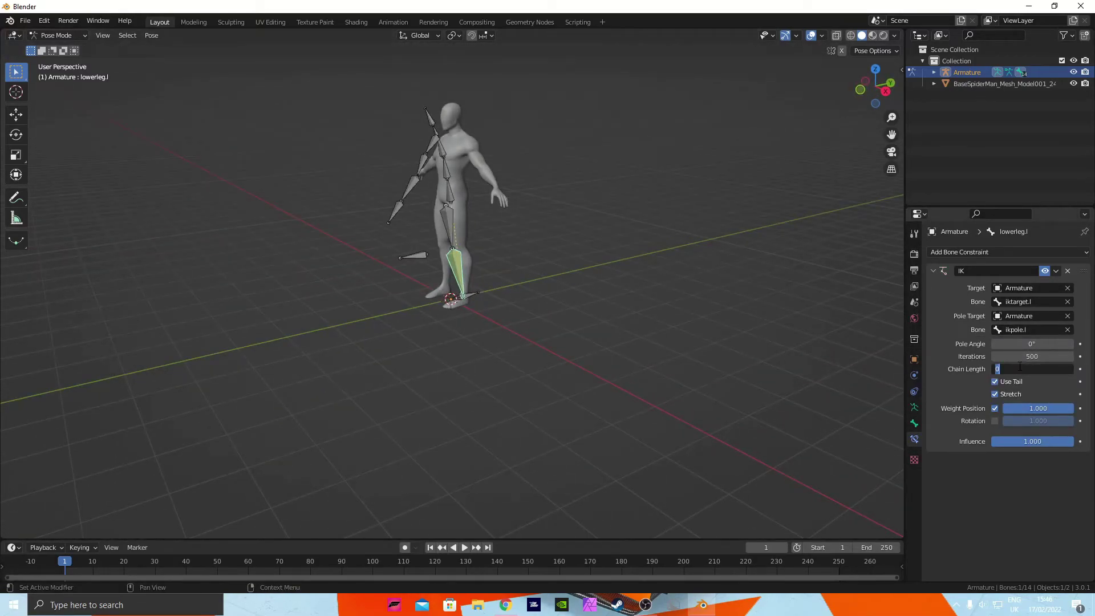
pyautogui.press('Return')
# Step: Adjust the IK constraint's pole angle so the left foot bone points forward toward the toes
pyautogui.moveTo(562, 213); pyautogui.dragTo(524, 228, button='middle')
pyautogui.scroll(4, 543, 308)
pyautogui.moveTo(543, 308); pyautogui.dragTo(506, 321, button='middle')
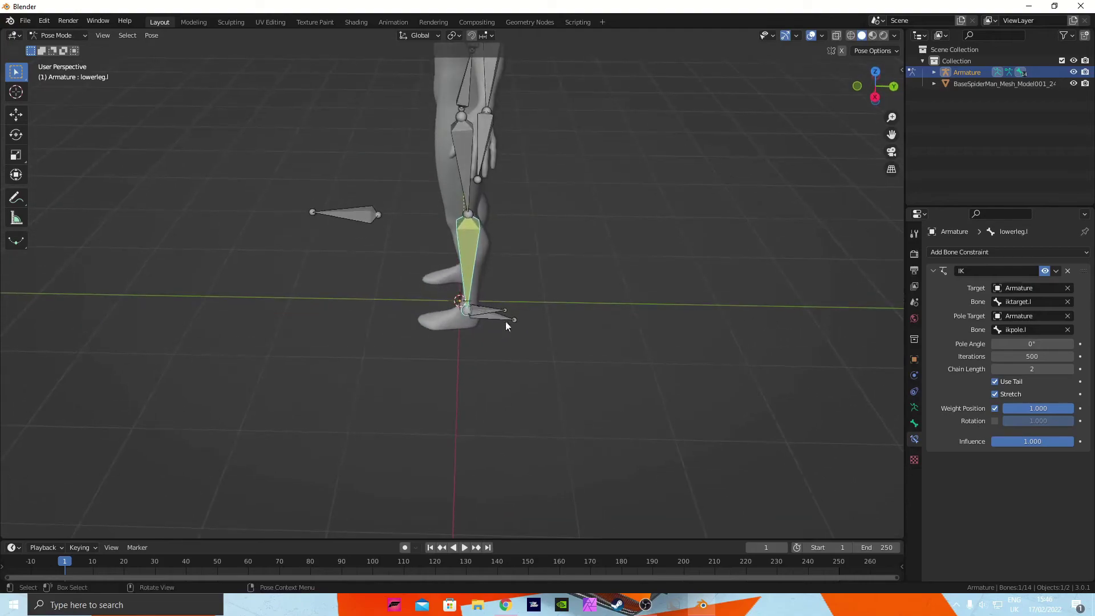
pyautogui.scroll(3, 522, 333)
pyautogui.click(1021, 343)
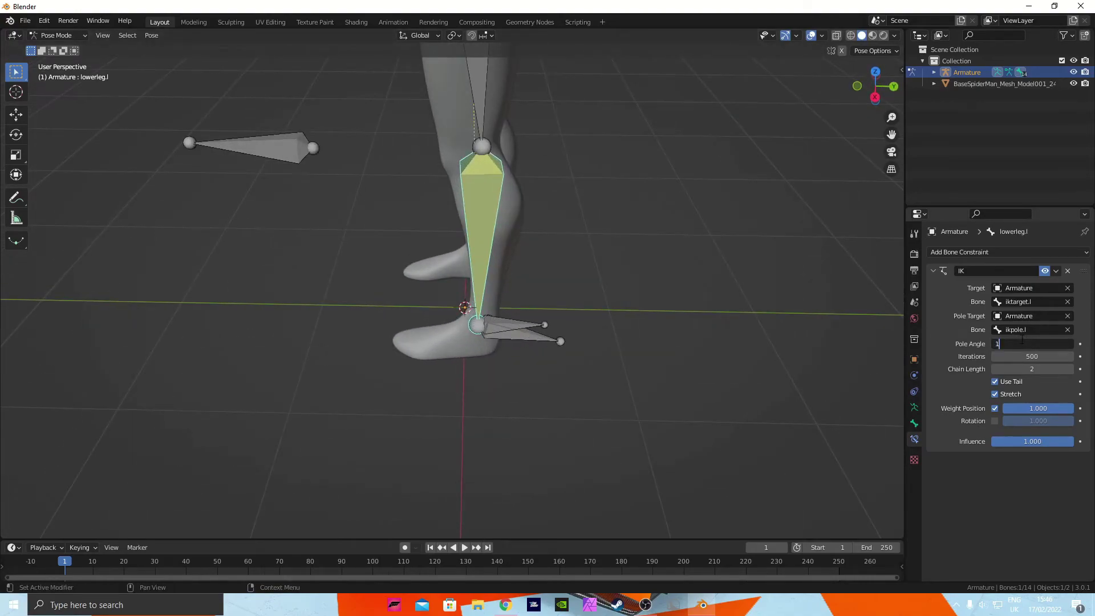
pyautogui.press('Return')
# Step: Test the left leg's IK by moving the iktarget.l bone around and cancelling each move
pyautogui.scroll(-3, 579, 326)
pyautogui.moveTo(578, 327); pyautogui.dragTo(531, 284, button='middle')
pyautogui.click(502, 298)
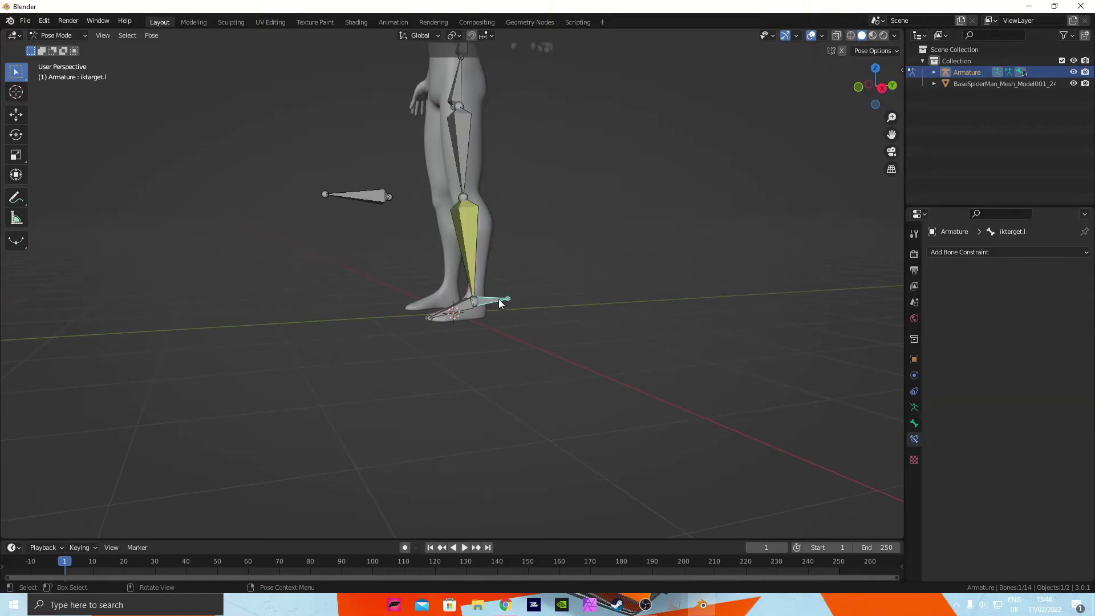
pyautogui.press('g')
pyautogui.rightClick(521, 261)
pyautogui.moveTo(522, 261); pyautogui.dragTo(574, 261, button='middle')
pyautogui.press('g')
pyautogui.rightClick(485, 196)
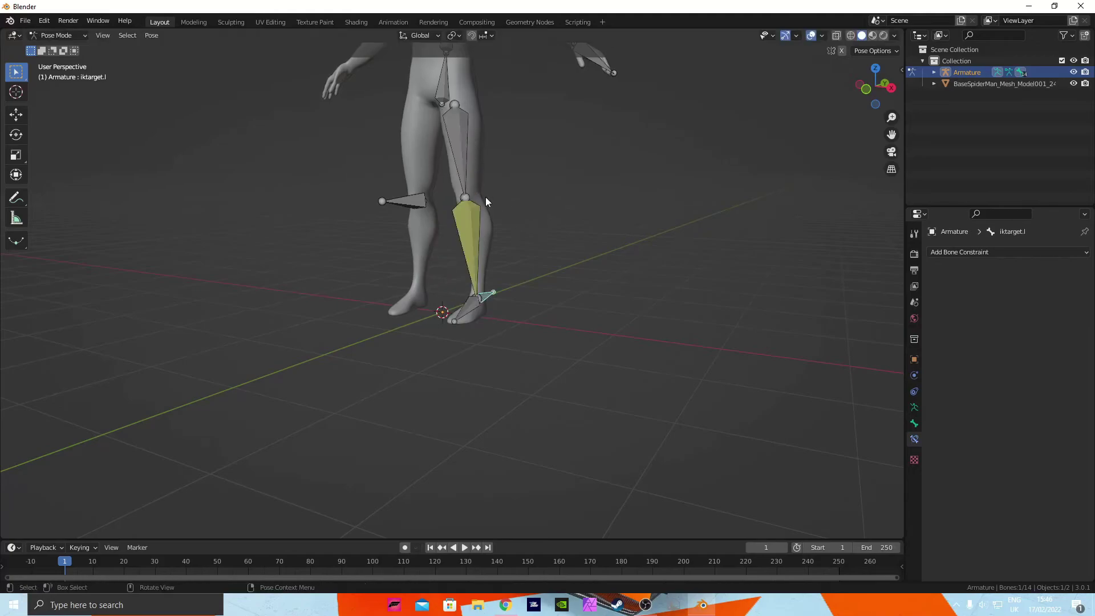
# Step: Add a Copy Rotation constraint to the foot.l bone
pyautogui.moveTo(485, 197); pyautogui.dragTo(487, 105, button='middle')
pyautogui.click(454, 109)
pyautogui.moveTo(633, 204); pyautogui.dragTo(587, 215, button='middle')
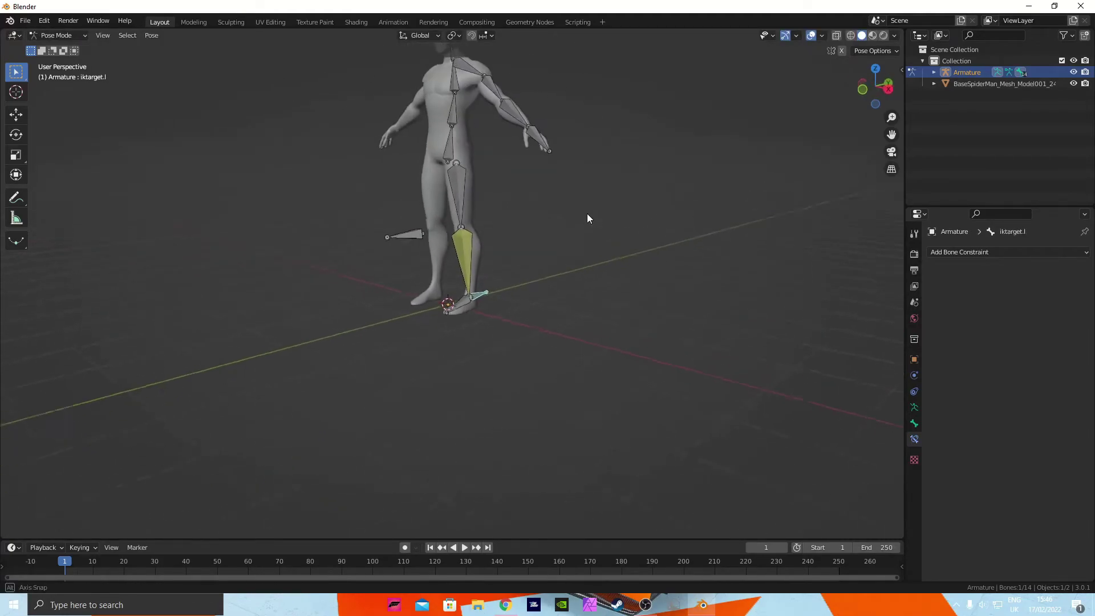
pyautogui.scroll(9, 536, 297)
pyautogui.click(505, 324)
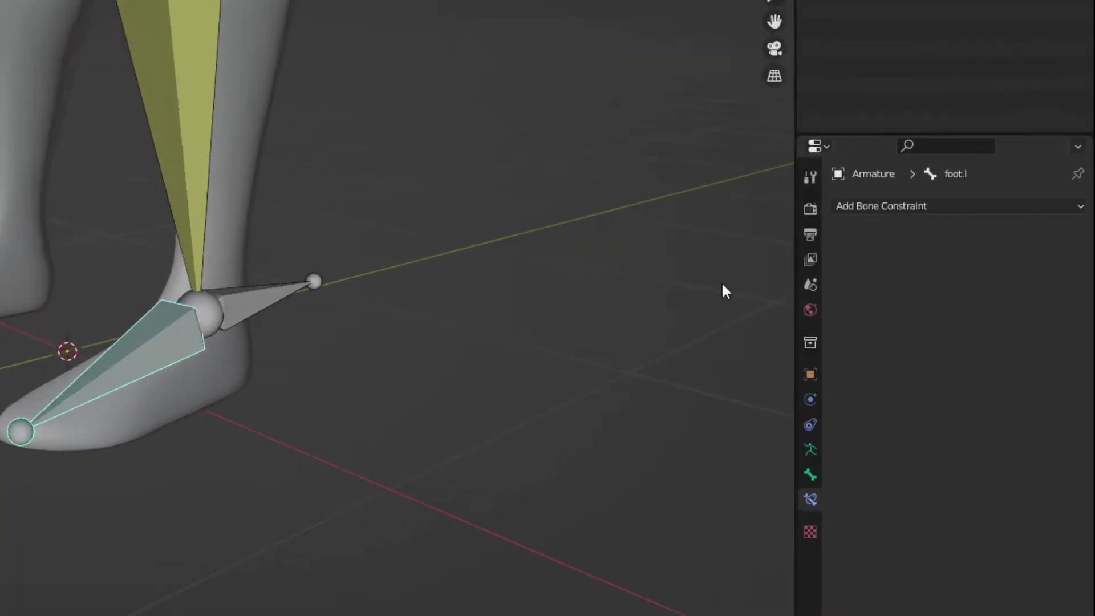
pyautogui.click(986, 252)
pyautogui.click(650, 255)
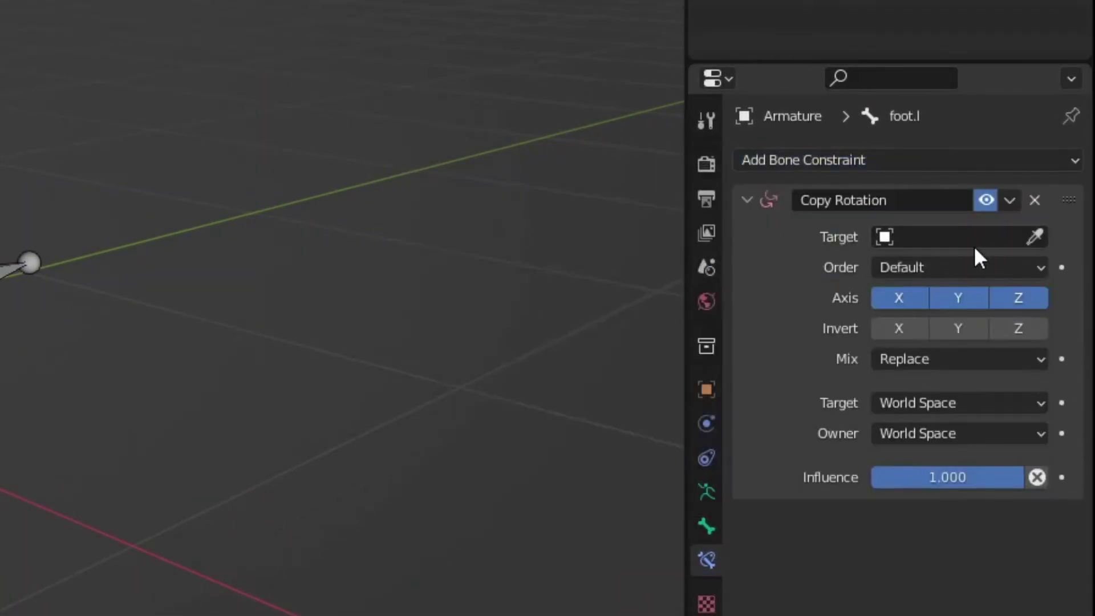
# Step: Set the Copy Rotation constraint's target to Armature with iktarget.l as the bone
pyautogui.click(974, 242)
pyautogui.click(953, 269)
pyautogui.click(960, 266)
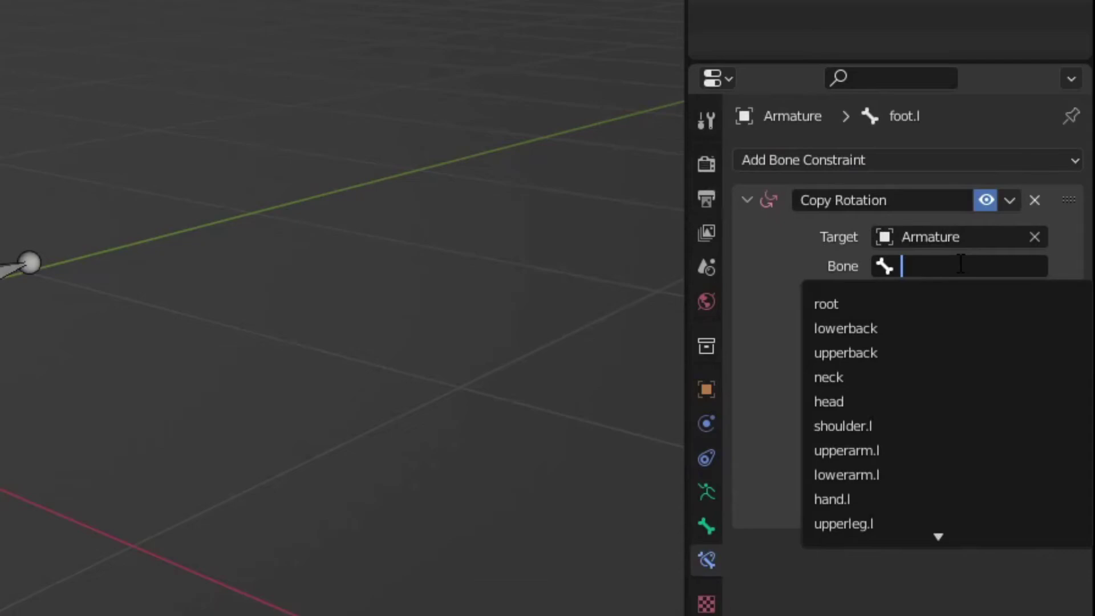
pyautogui.write('tar')
pyautogui.click(938, 300)
pyautogui.click(939, 296)
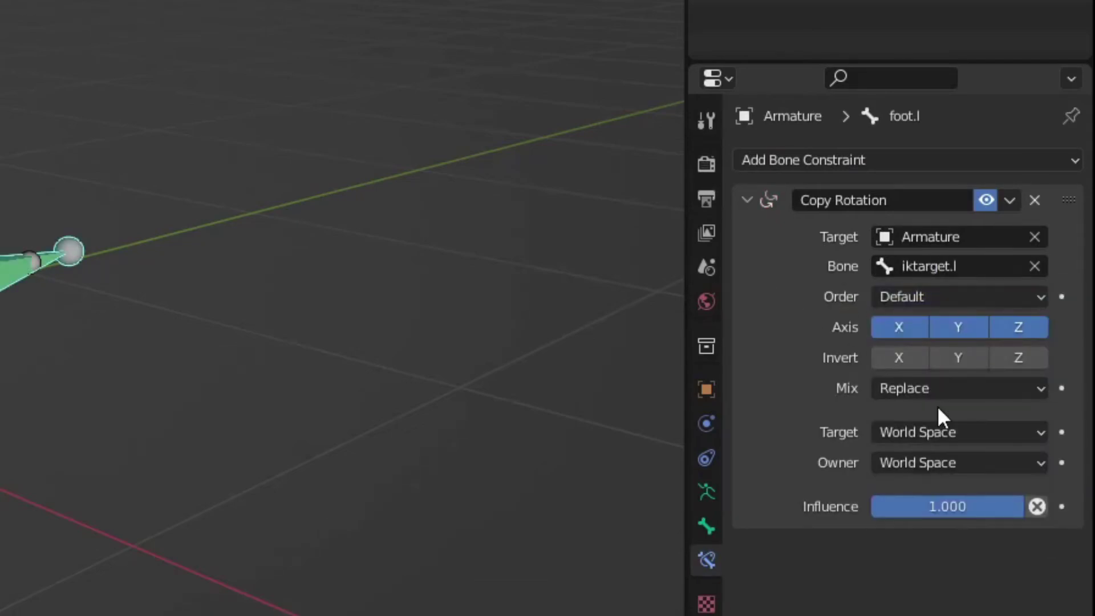
# Step: Set both the target and owner spaces of foot.l's Copy Rotation constraint to Local Space
pyautogui.click(938, 431)
pyautogui.click(913, 581)
pyautogui.click(958, 462)
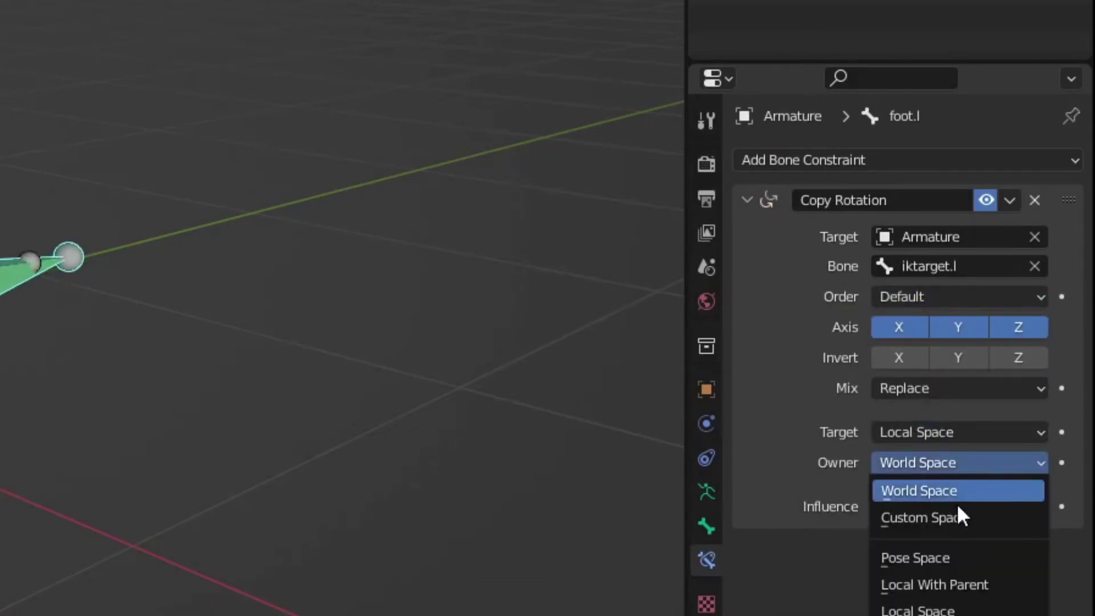
pyautogui.click(956, 608)
# Step: Toggle the X and Z Invert options of foot.l's Copy Rotation constraint
pyautogui.click(1016, 359)
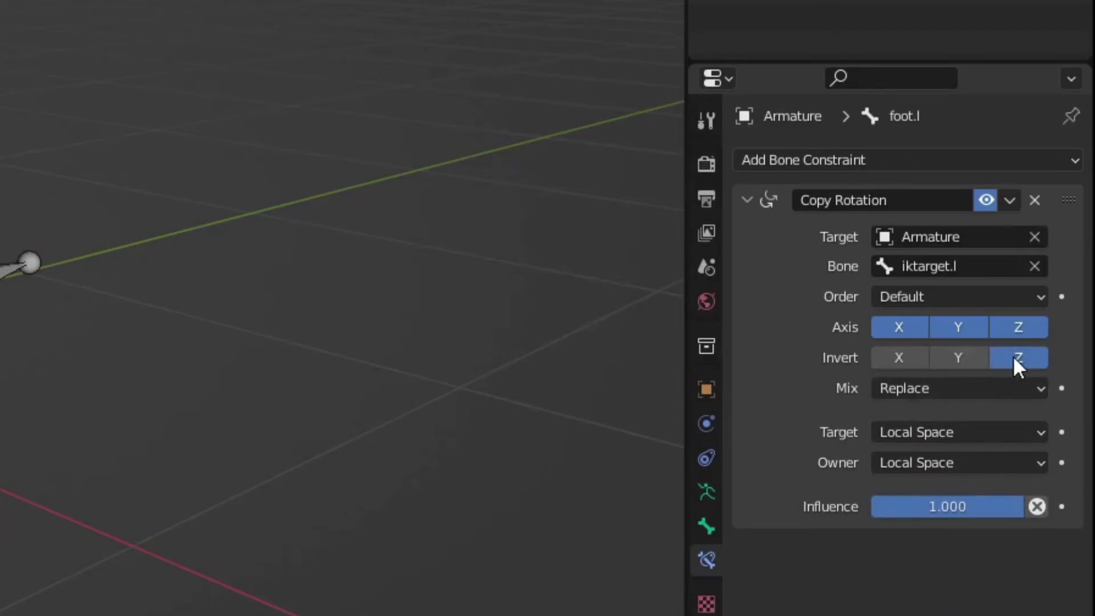
pyautogui.click(910, 356)
pyautogui.click(1021, 355)
# Step: Test the foot constraint by rotating the iktarget.l bone around Z and cancelling the rotation
pyautogui.click(26, 263)
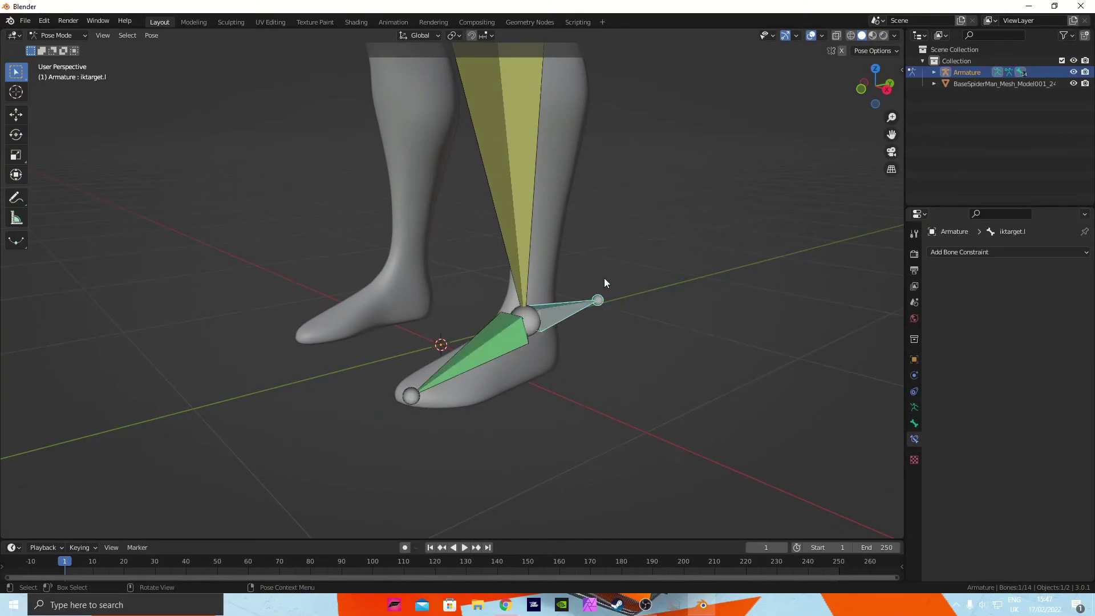
pyautogui.press('r')
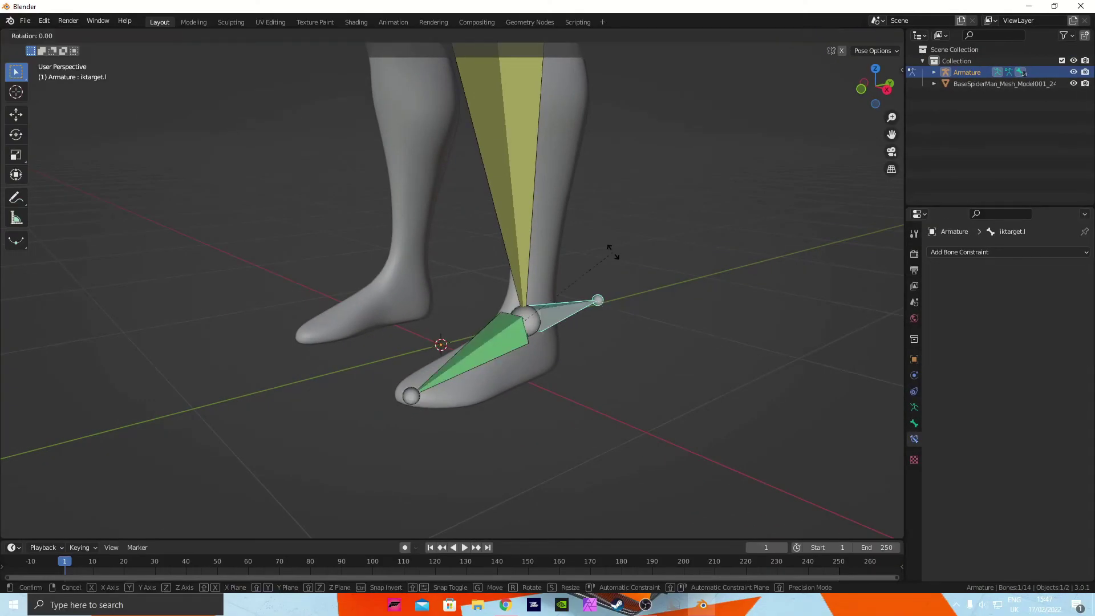
pyautogui.press('z')
pyautogui.rightClick(653, 297)
# Step: Select all of the armature's bones in Edit Mode and symmetrize them to the other side
pyautogui.scroll(-3, 676, 260)
pyautogui.moveTo(676, 256); pyautogui.dragTo(728, 230, button='middle')
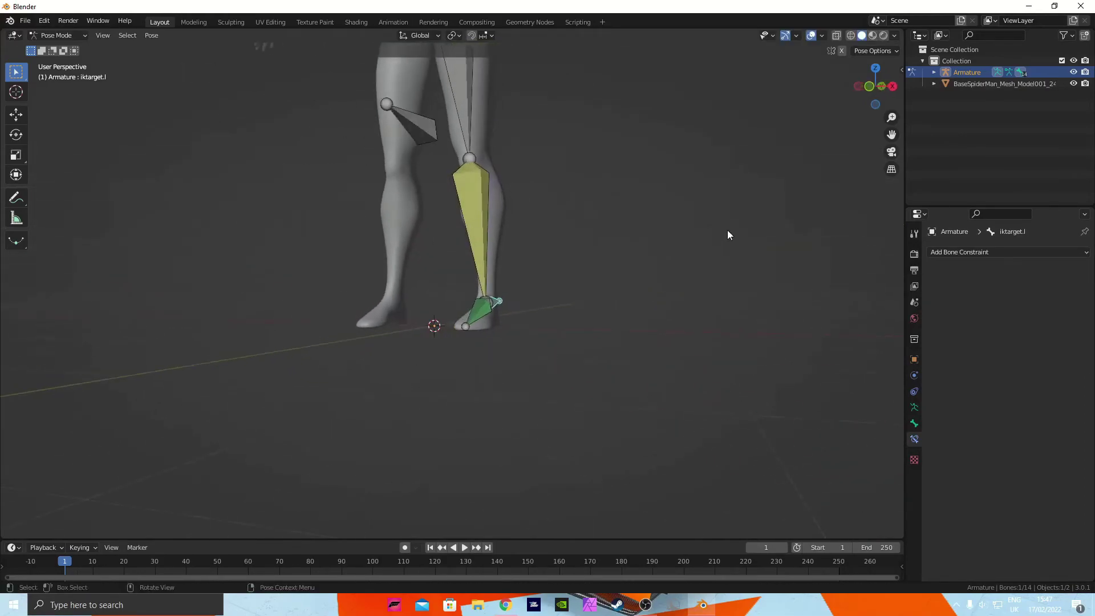
pyautogui.scroll(-4, 725, 228)
pyautogui.moveTo(642, 206); pyautogui.dragTo(637, 236, button='middle')
pyautogui.press('Tab')
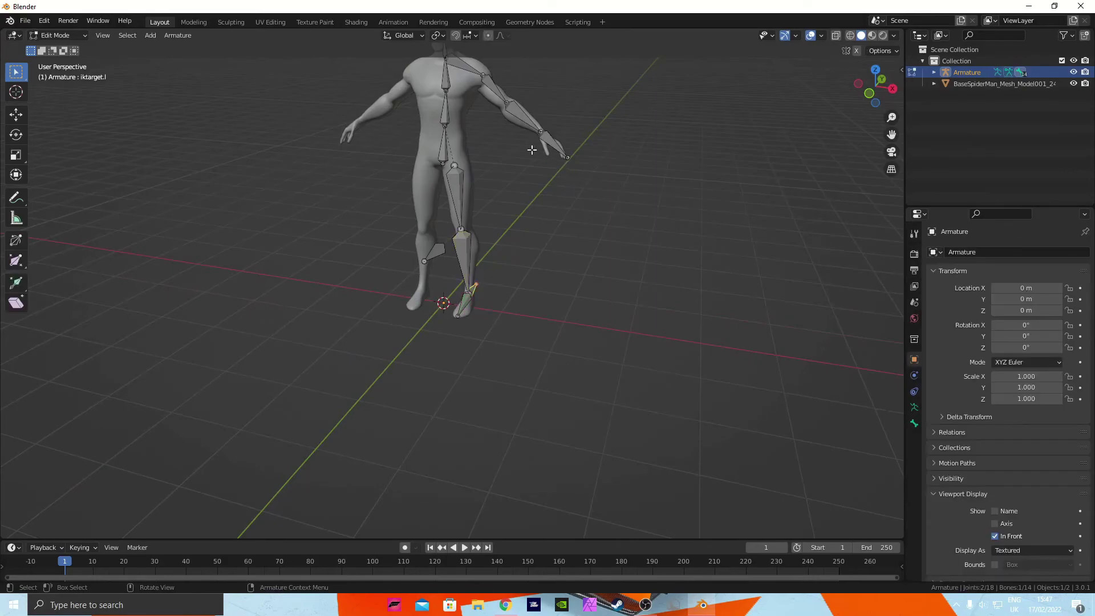
pyautogui.scroll(-4, 553, 153)
pyautogui.press('a')
pyautogui.scroll(4, 495, 222)
pyautogui.moveTo(516, 214)
pyautogui.mouseDown(button='middle')
pyautogui.moveTo(531, 200)
pyautogui.moveTo(517, 211)
pyautogui.mouseUp(button='middle')
pyautogui.keyDown('shift'); pyautogui.moveTo(525, 159); pyautogui.dragTo(530, 214, button='middle'); pyautogui.keyUp('shift')
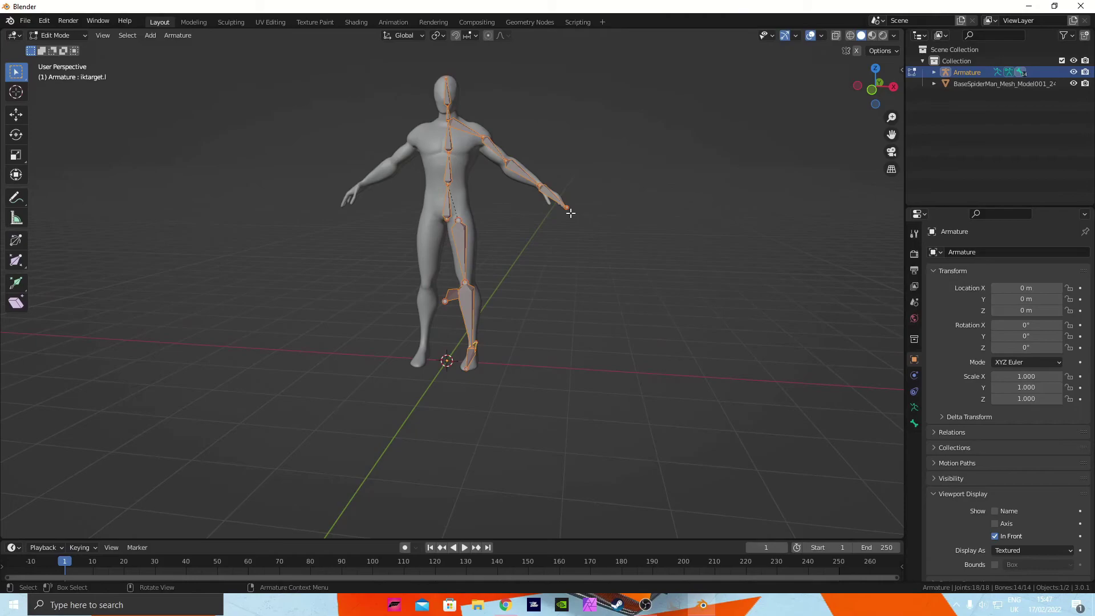
pyautogui.press('F3')
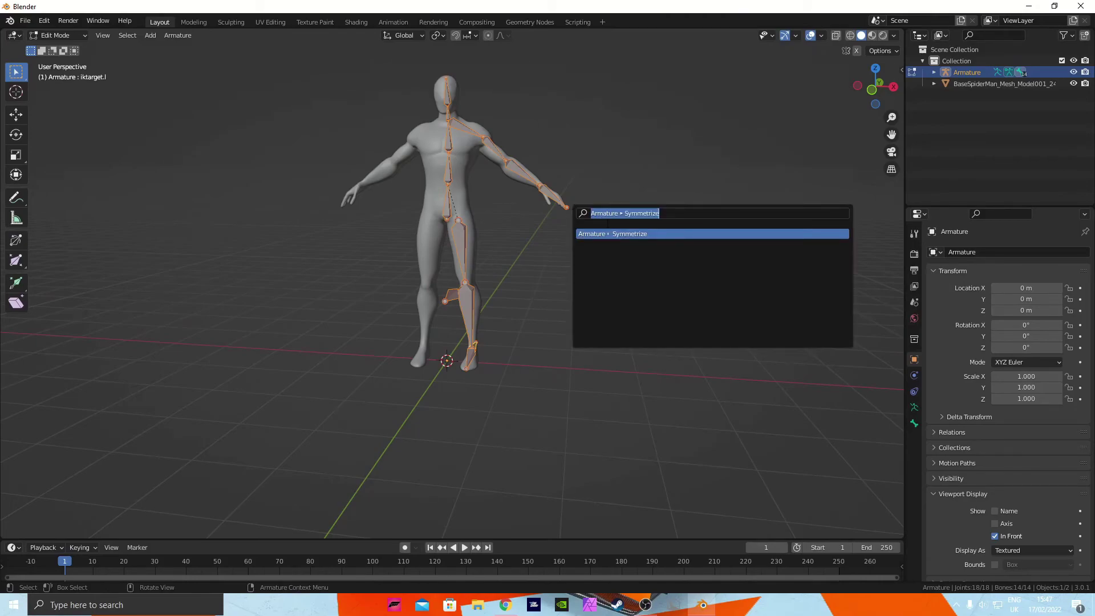
pyautogui.press('Return')
# Step: In Object Mode, parent the character mesh to the armature with automatic weights
pyautogui.hotkey('ctrl', 'Tab')
pyautogui.moveTo(611, 201); pyautogui.dragTo(464, 160, button='middle')
pyautogui.hotkey('ctrl', 'Tab')
pyautogui.click(661, 209)
pyautogui.scroll(1, 472, 177)
pyautogui.click(488, 144)
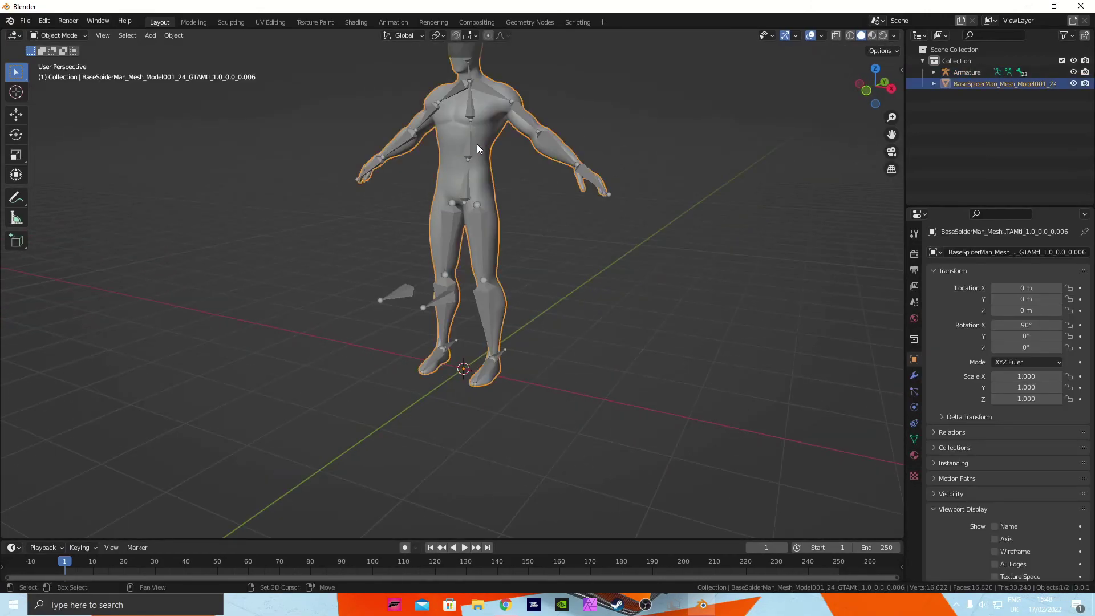
pyautogui.keyDown('shift'); pyautogui.click(470, 147); pyautogui.keyUp('shift')
pyautogui.hotkey('ctrl', 'p')
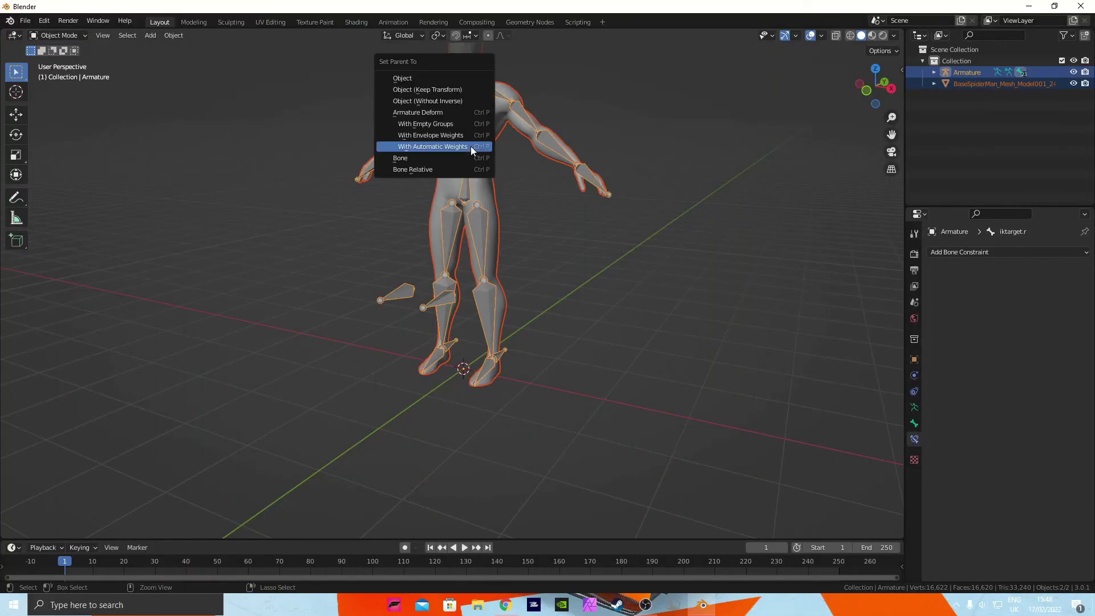
pyautogui.click(470, 147)
pyautogui.click(525, 194)
# Step: Test the rigged legs in Pose Mode by moving the iktarget.l bone and the root bone, cancelling both moves
pyautogui.moveTo(535, 200); pyautogui.dragTo(572, 246, button='middle')
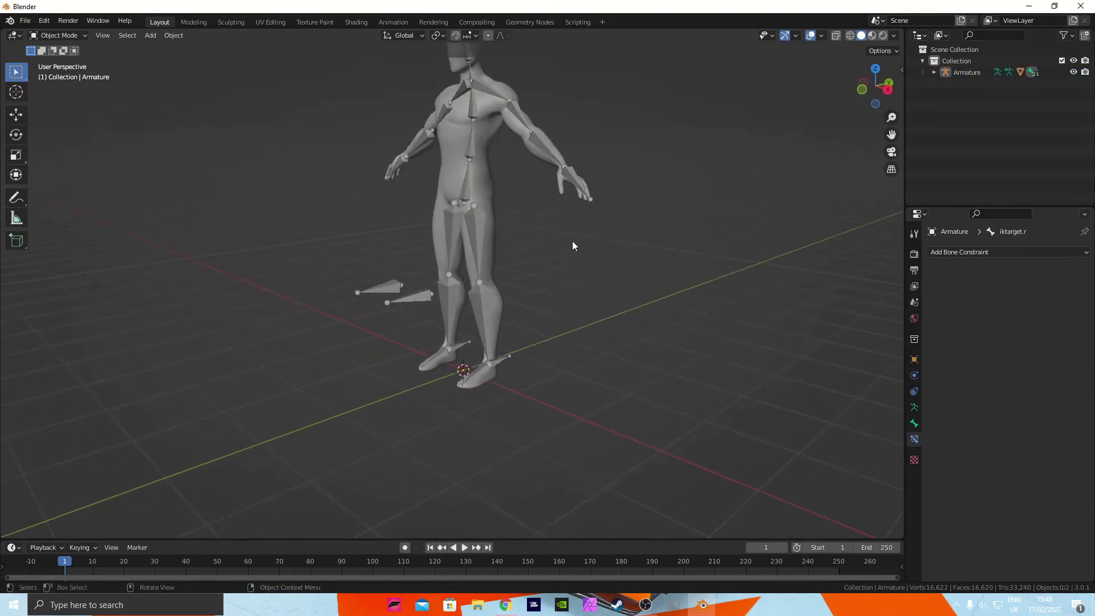
pyautogui.click(499, 358)
pyautogui.moveTo(499, 358); pyautogui.dragTo(569, 350, button='middle')
pyautogui.hotkey('ctrl', 'Tab')
pyautogui.press('g')
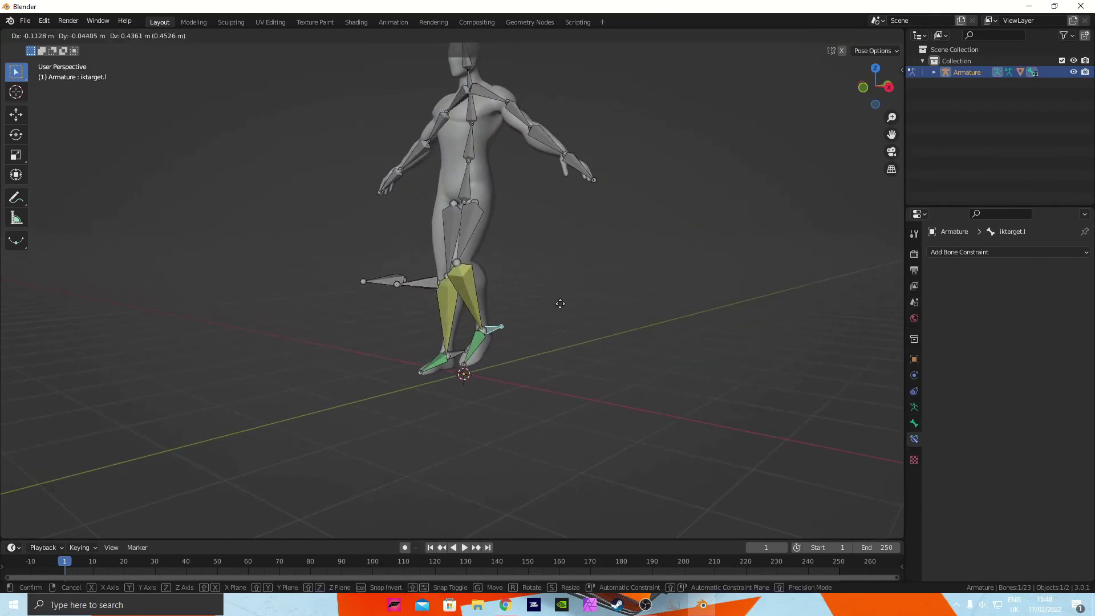
pyautogui.rightClick(528, 286)
pyautogui.moveTo(529, 287); pyautogui.dragTo(575, 290, button='middle')
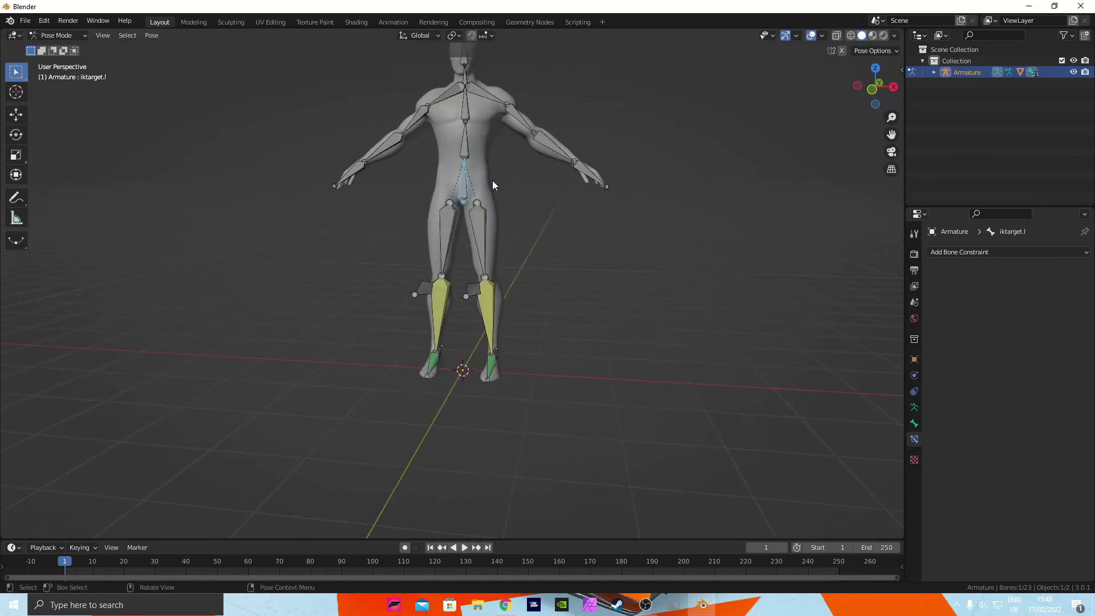
pyautogui.press('g')
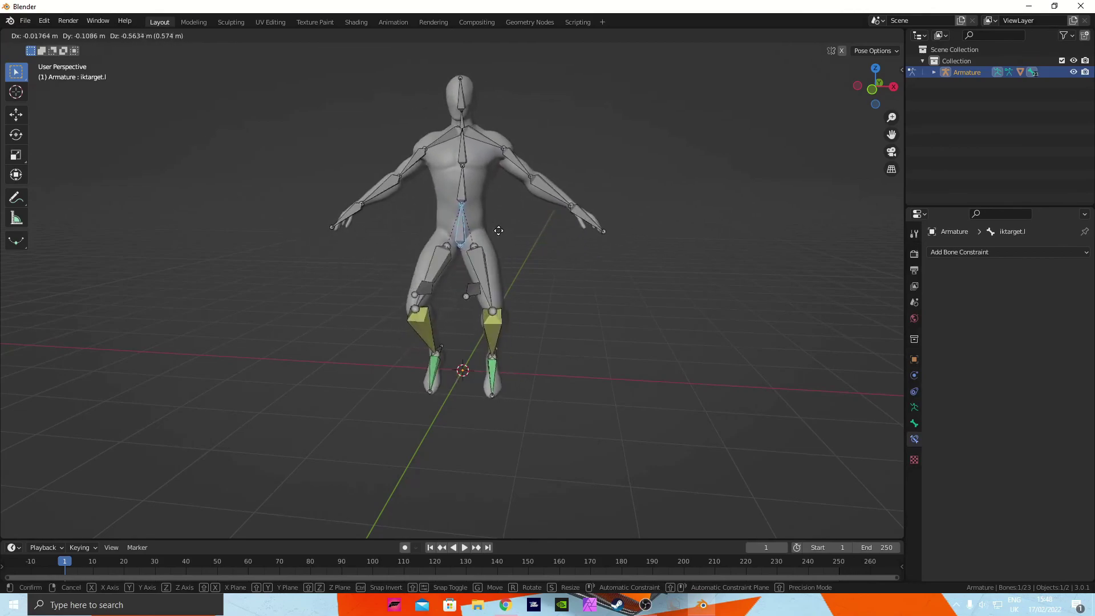
pyautogui.rightClick(484, 203)
# Step: Test the neck bone's deformation by rotating it and cancelling the rotation
pyautogui.click(420, 122)
pyautogui.moveTo(448, 130); pyautogui.dragTo(466, 68, button='middle')
pyautogui.press('t')
pyautogui.click(468, 67)
pyautogui.press('t')
pyautogui.press('r')
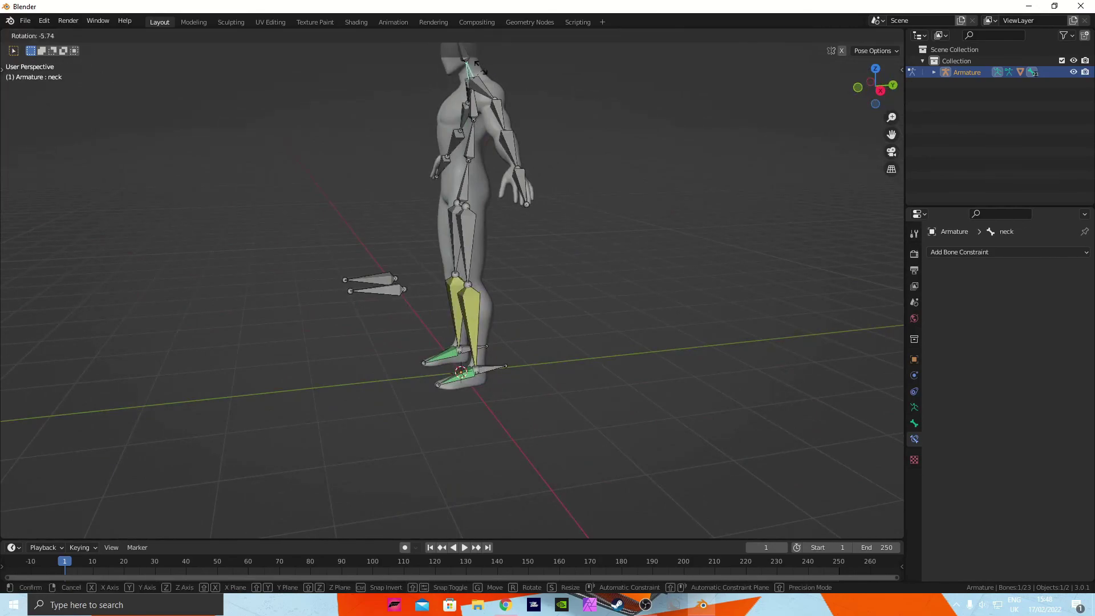
pyautogui.rightClick(505, 74)
# Step: Rotate the head bone about 8° to test how the mesh follows it
pyautogui.scroll(-2, 503, 76)
pyautogui.click(458, 119)
pyautogui.press('r')
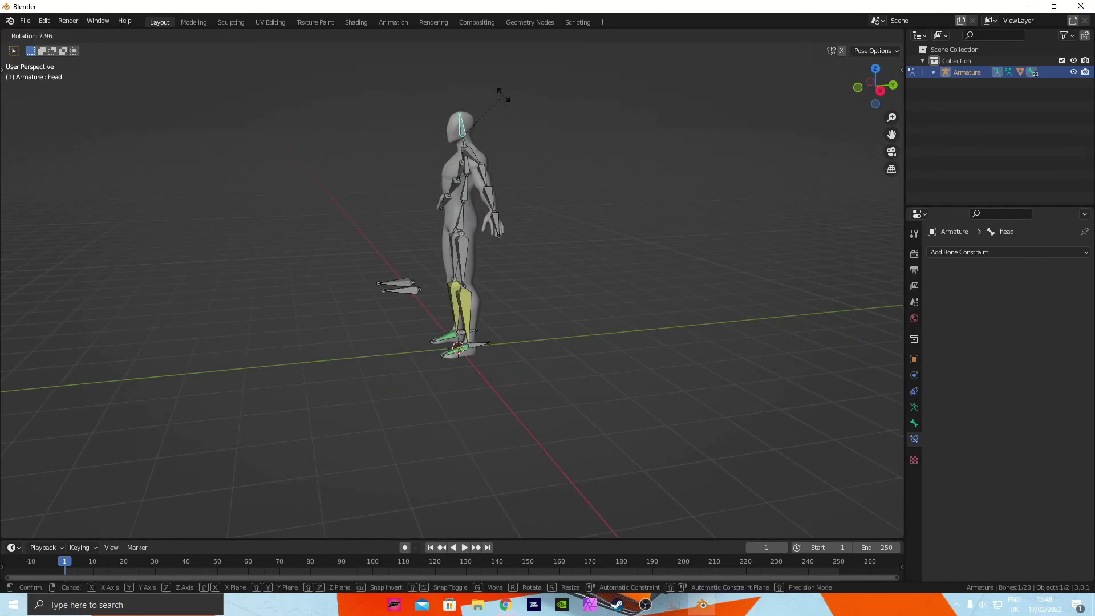
pyautogui.click(503, 96)
pyautogui.moveTo(529, 187); pyautogui.dragTo(563, 193, button='middle')
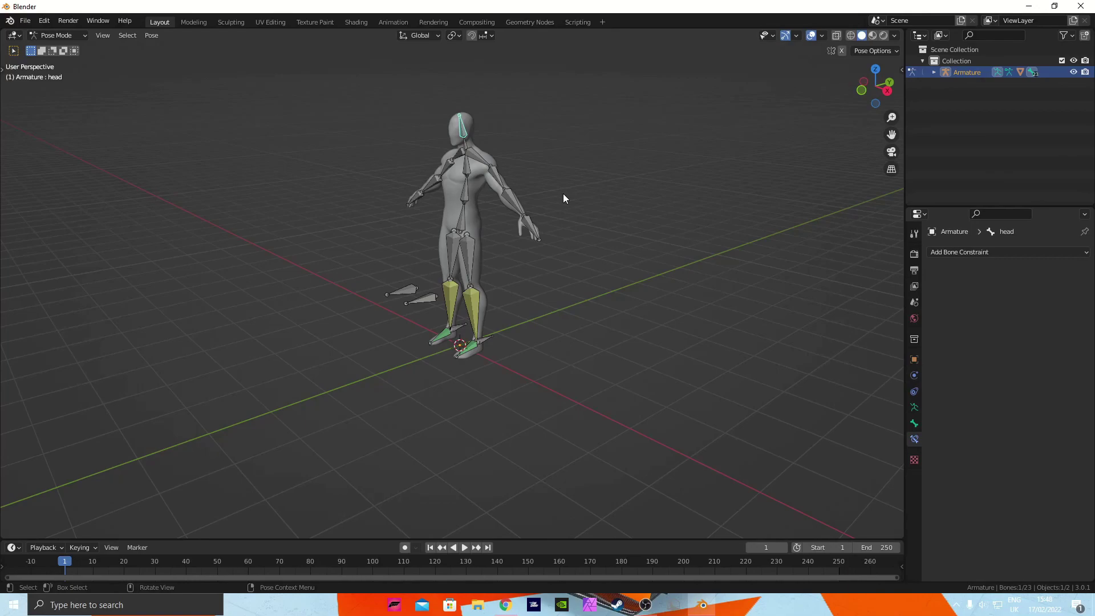